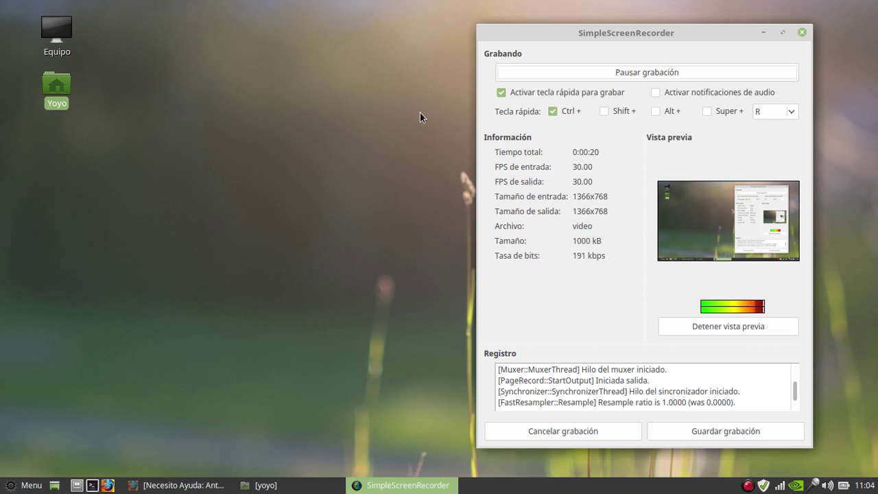
Minimize the recorder, switch to Firefox and read the Antergos kernel panic article down to its photos of the crash traces
left_click(763, 32)
left_click(183, 485)
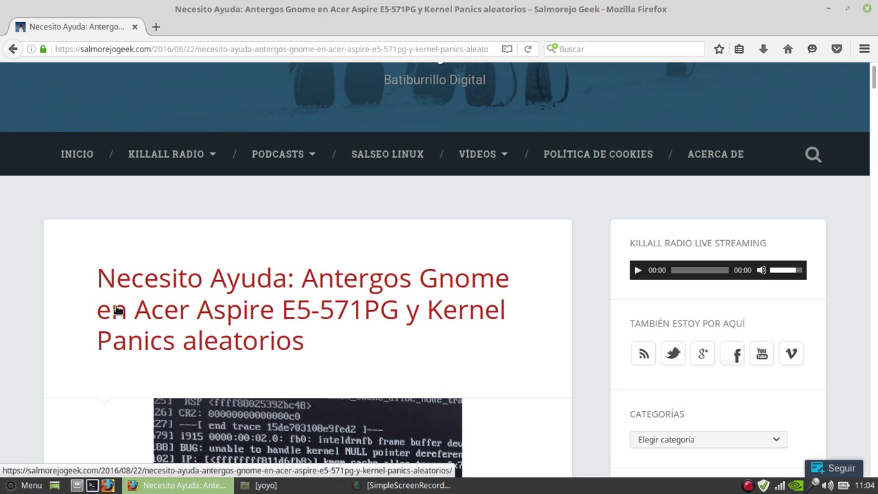
scroll(117, 310, "down", 4)
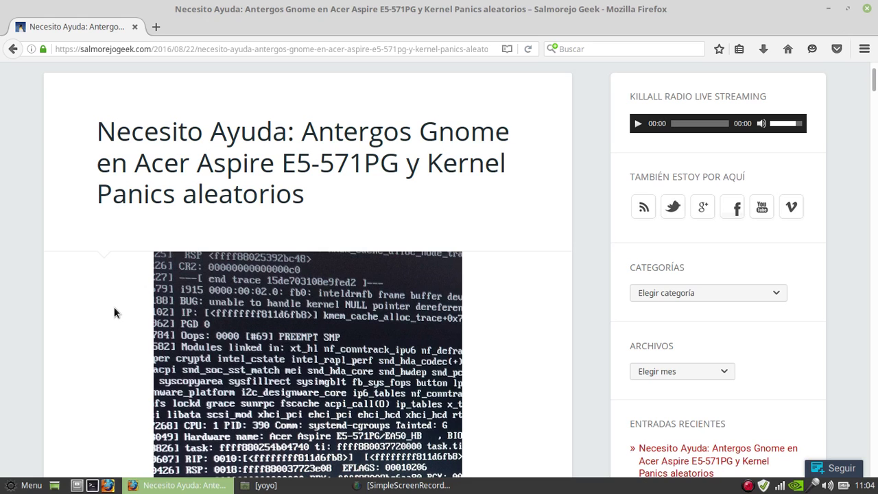
scroll(90, 314, "up", 2)
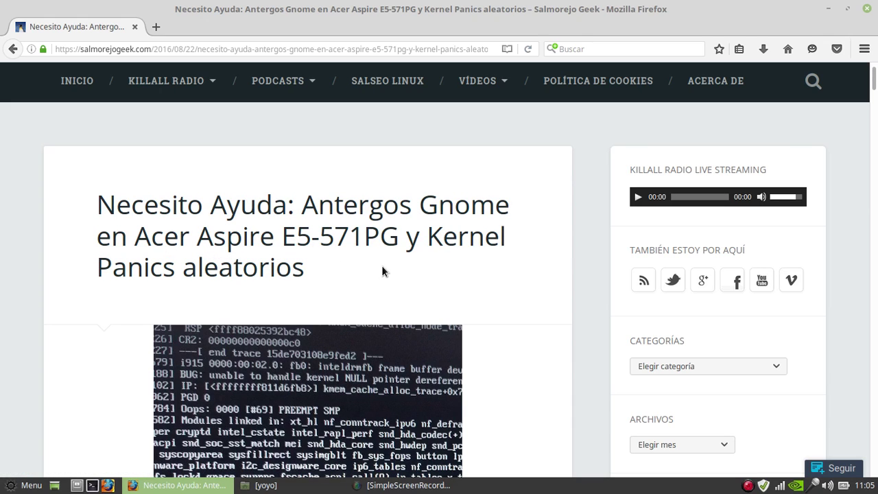
scroll(382, 270, "down", 4)
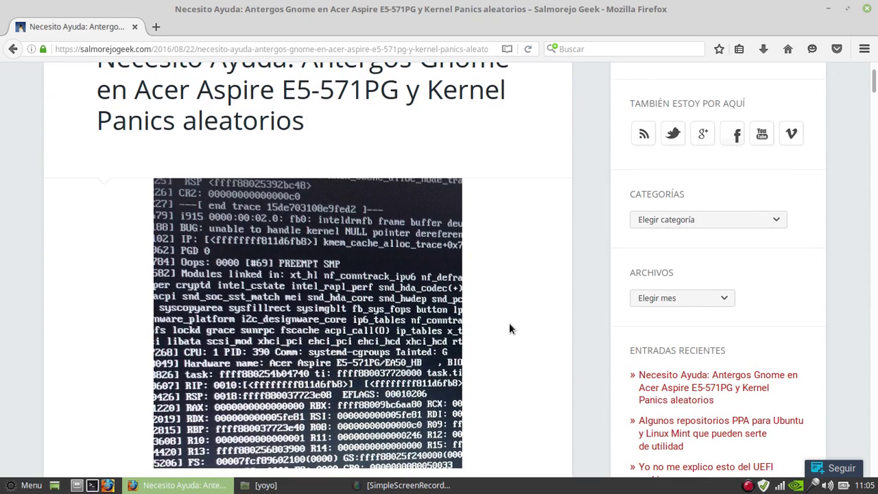
scroll(508, 328, "down", 9)
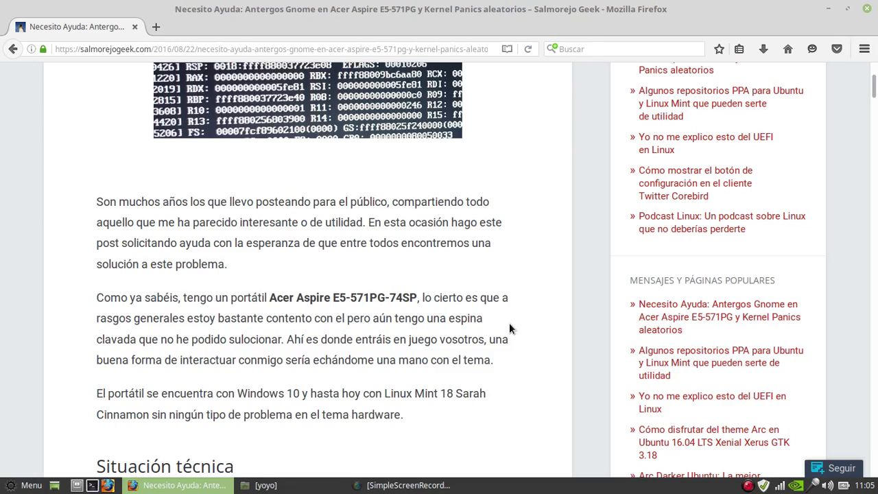
scroll(509, 329, "down", 20)
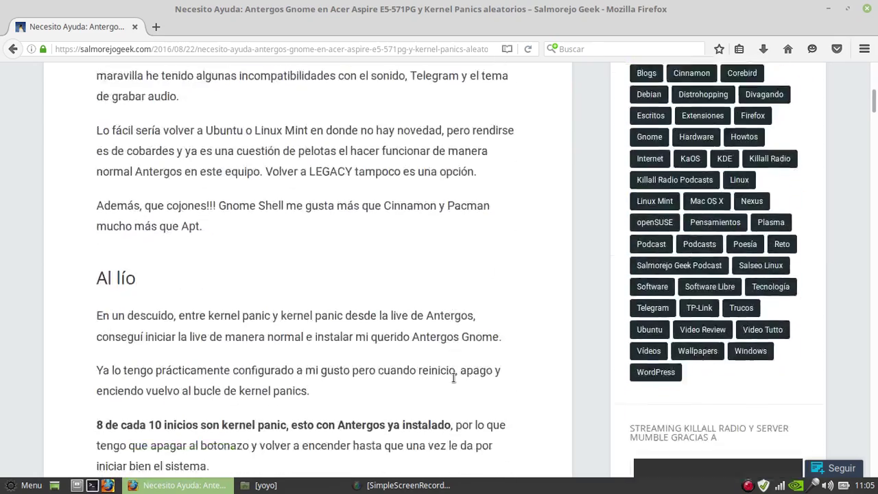
scroll(452, 377, "down", 20)
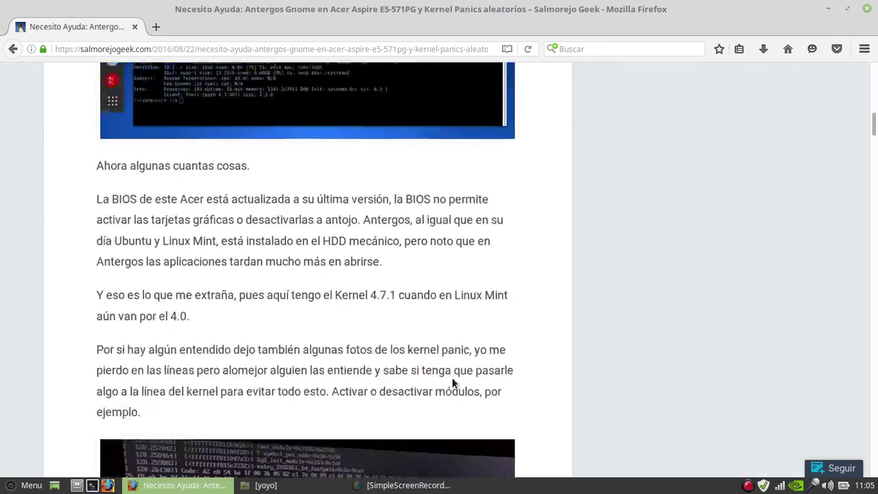
scroll(452, 382, "down", 8)
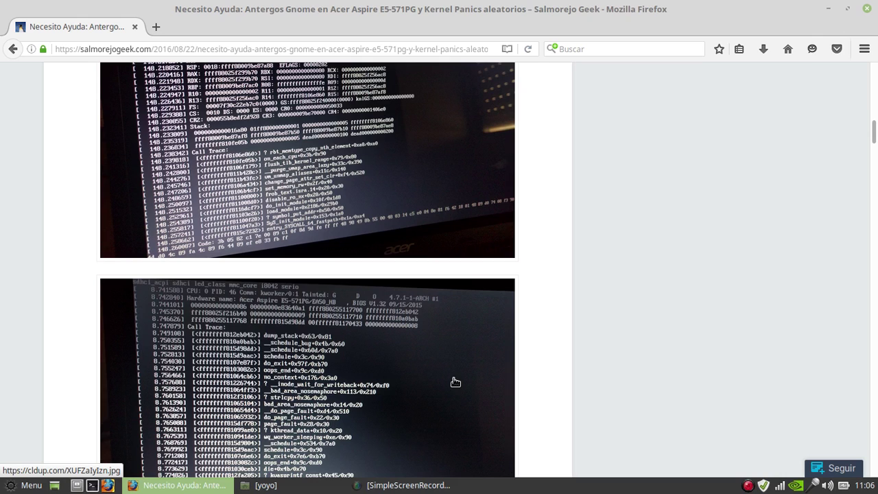
scroll(617, 388, "down", 2)
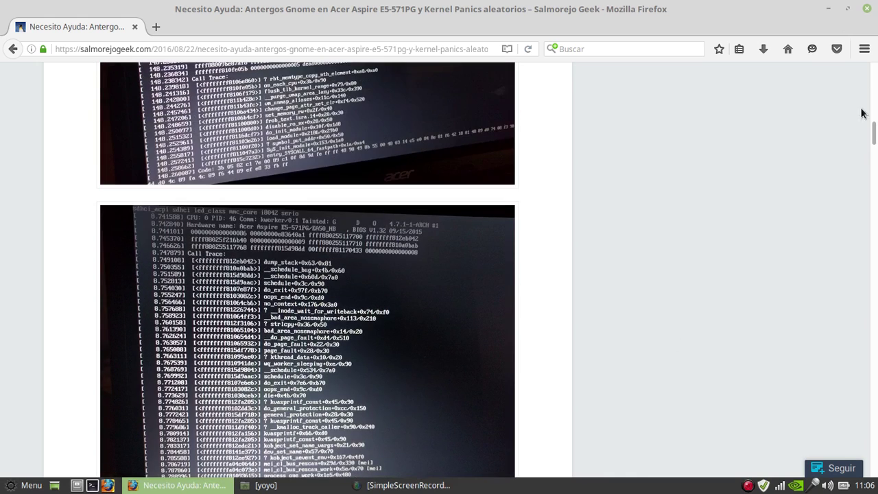
Go back to the beginning of the article and review its title and header image
left_click(828, 9)
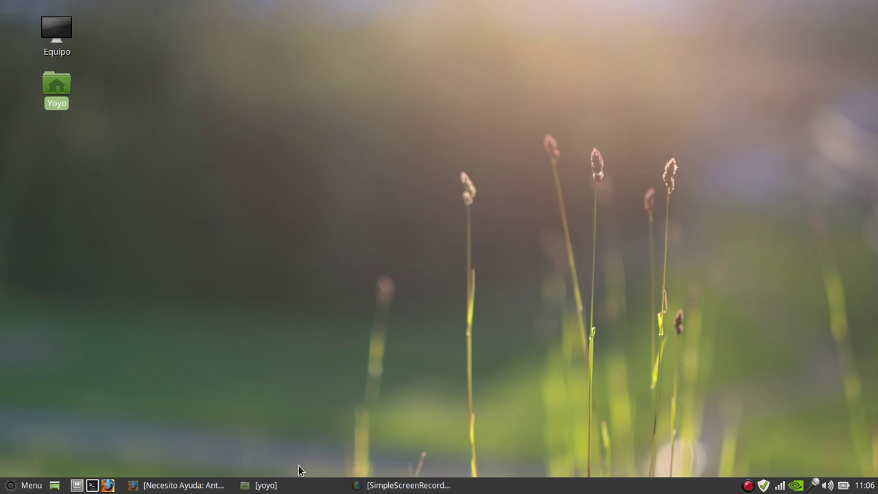
left_click(152, 485)
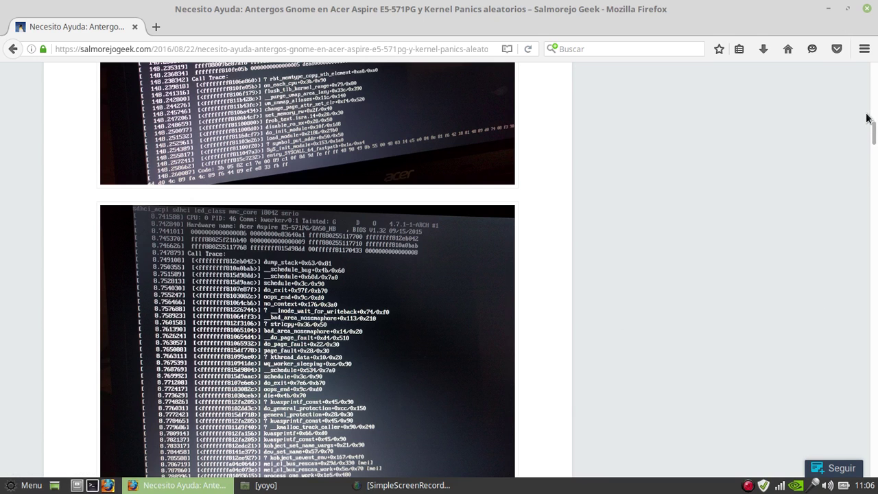
left_click_drag(874, 131, 867, 49)
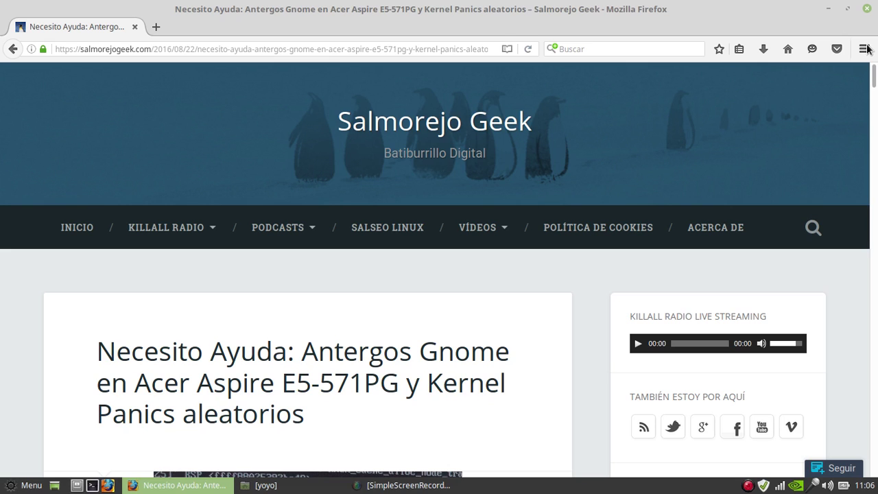
scroll(341, 258, "down", 3)
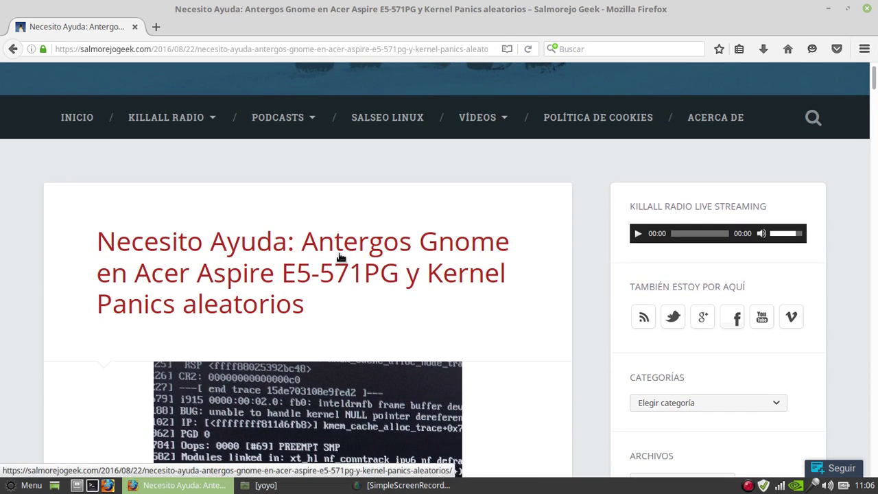
scroll(358, 308, "up", 3)
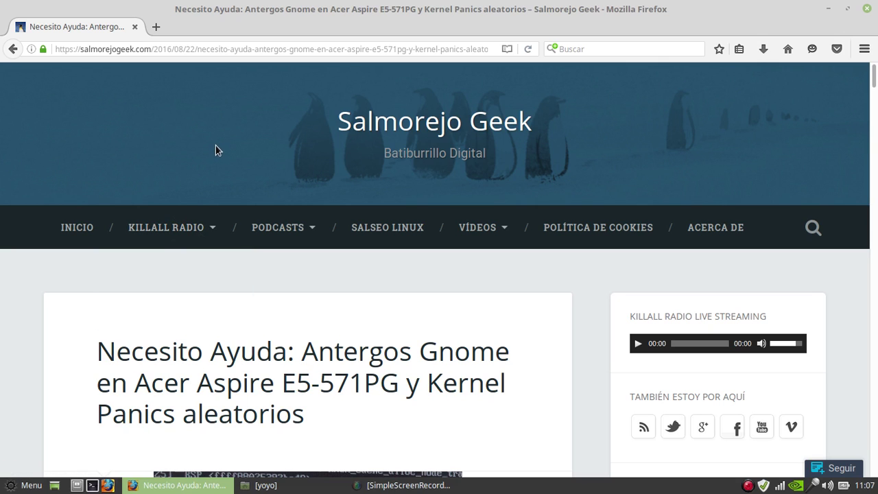
scroll(215, 150, "down", 4)
scroll(218, 150, "up", 4)
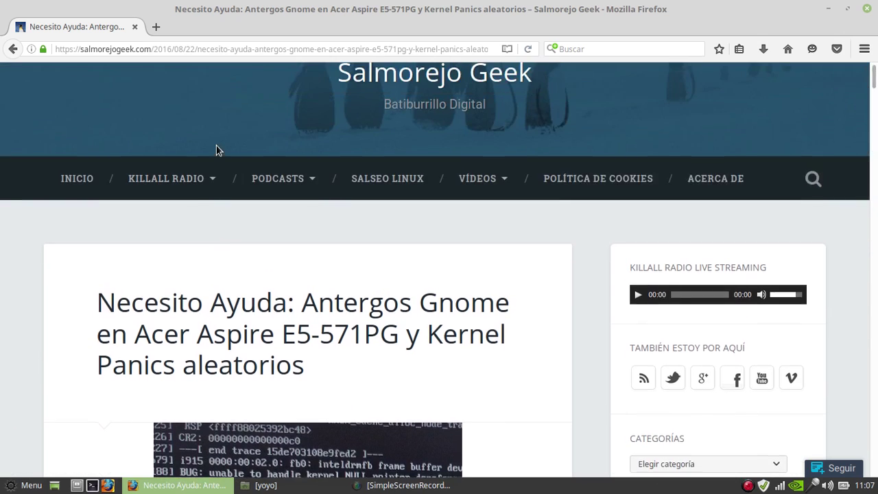
scroll(218, 151, "down", 4)
scroll(216, 151, "down", 3)
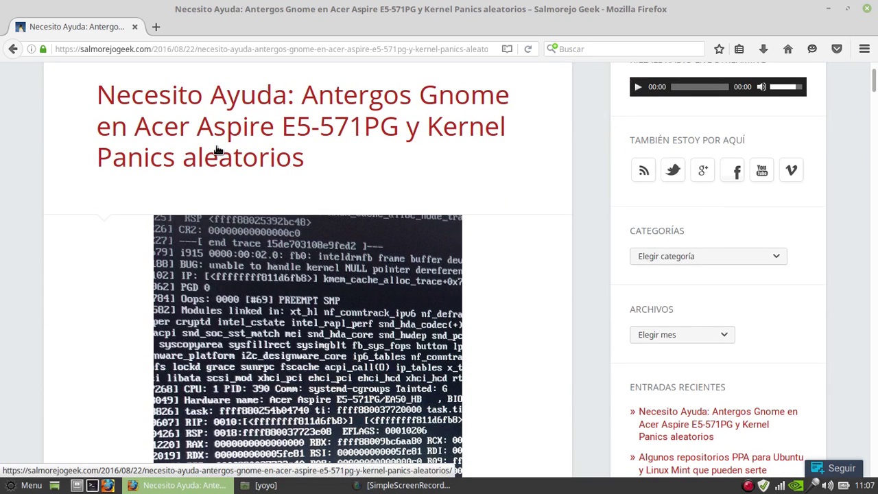
scroll(98, 240, "up", 5)
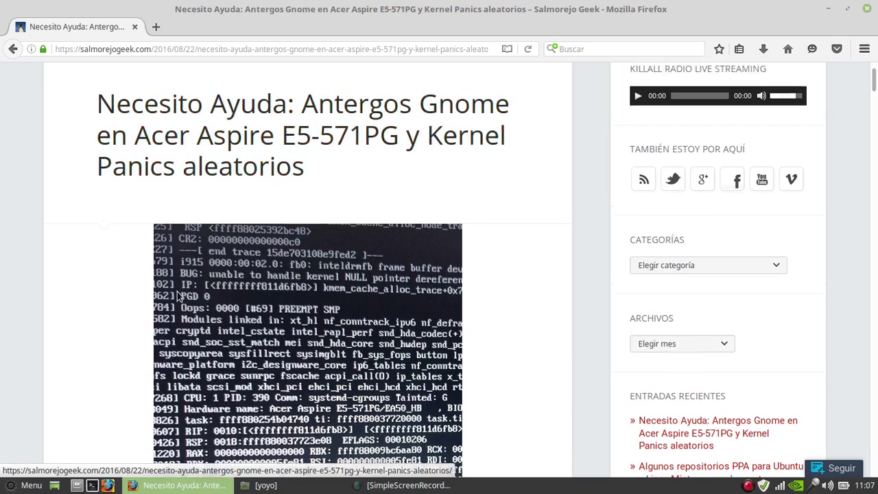
Skim the article body again, covering the technical situation, the lspci listing and the kernel panic photos
scroll(98, 240, "down", 9)
scroll(100, 245, "down", 20)
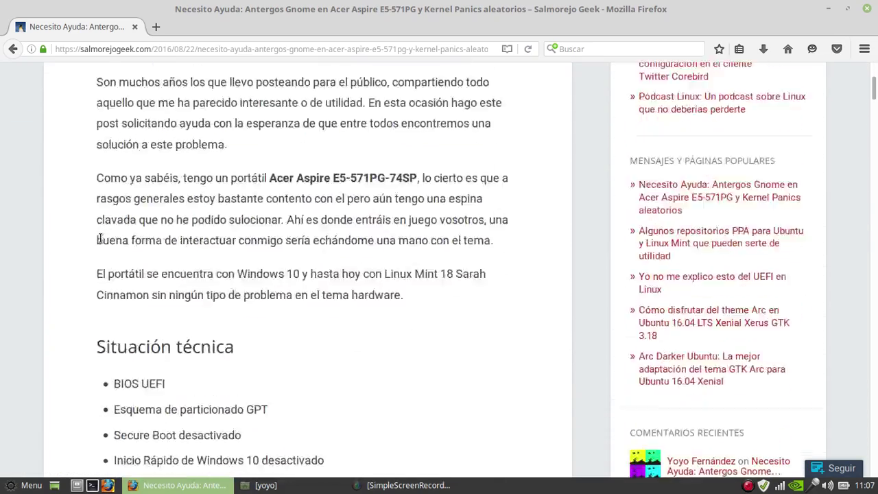
scroll(104, 246, "down", 4)
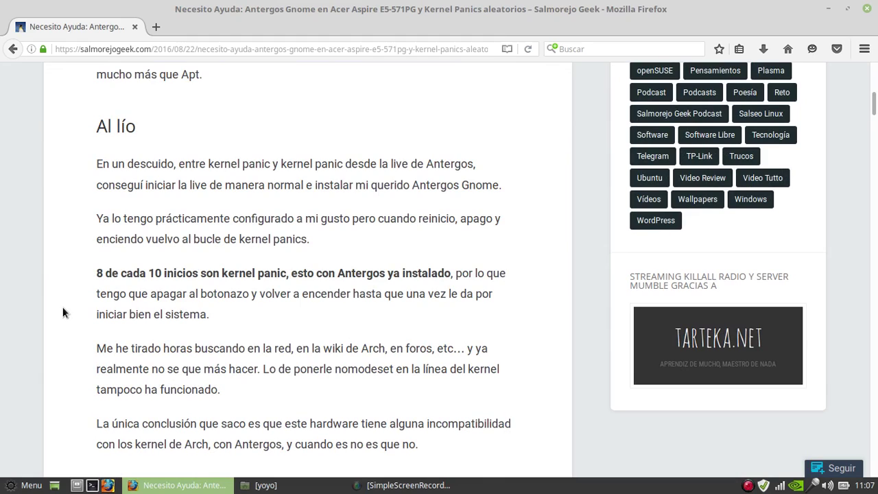
scroll(63, 311, "down", 16)
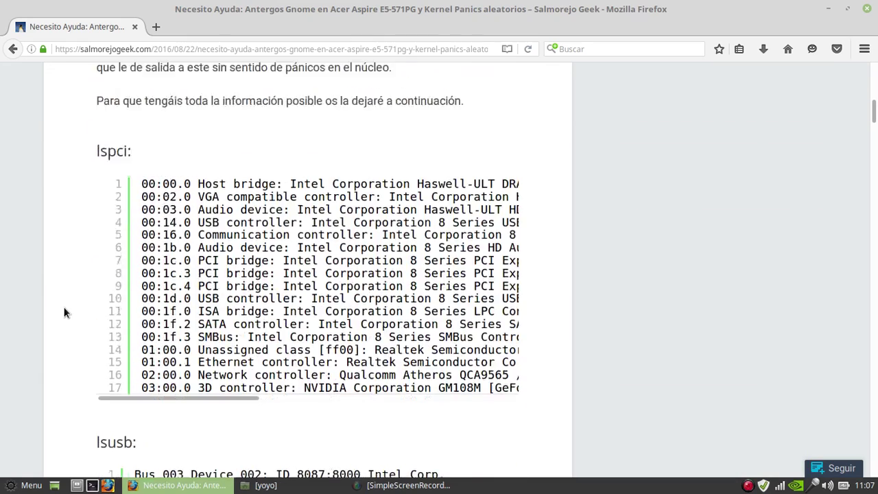
scroll(64, 312, "down", 20)
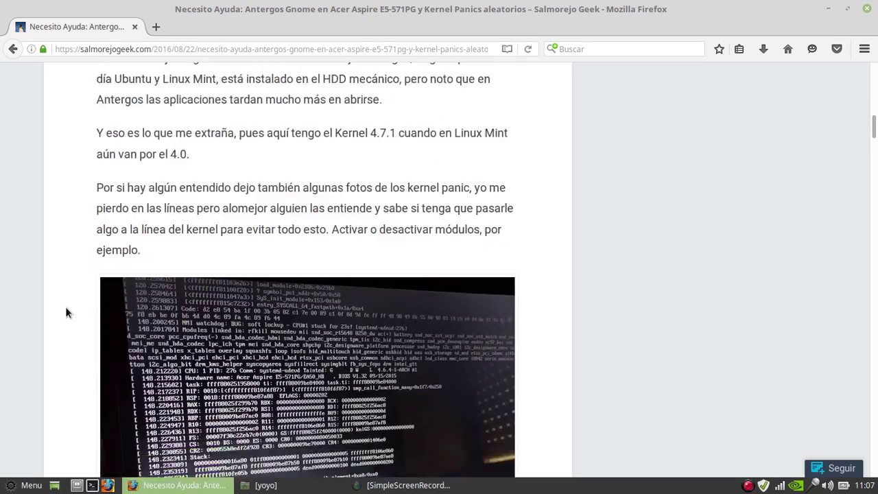
scroll(65, 306, "down", 7)
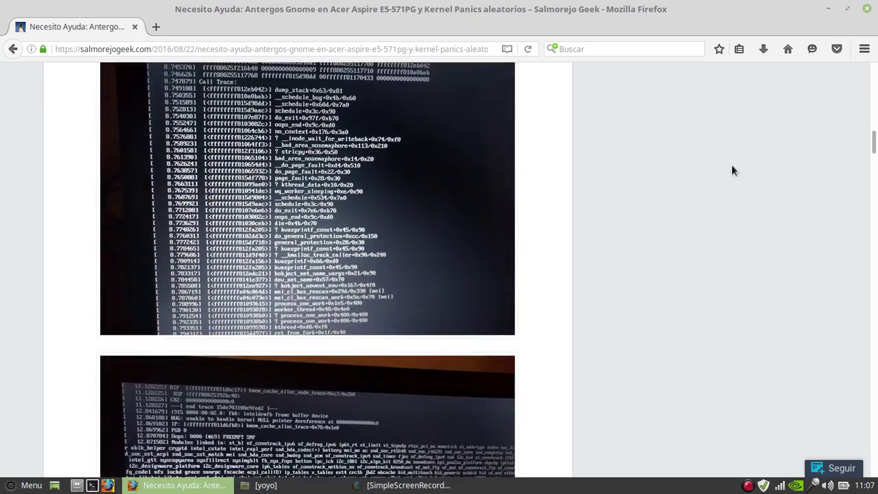
Look through the readers' comments below the article, from the debugging suggestions to the end of the thread
left_click_drag(876, 149, 876, 184)
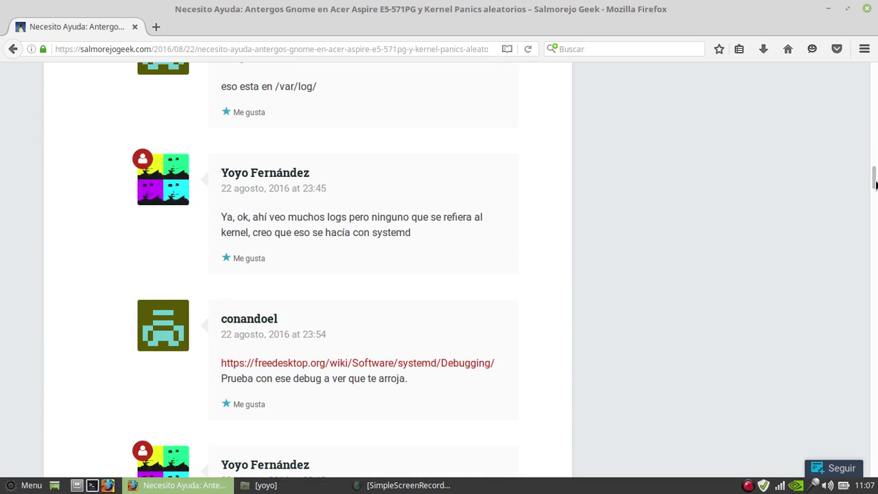
scroll(371, 312, "down", 5)
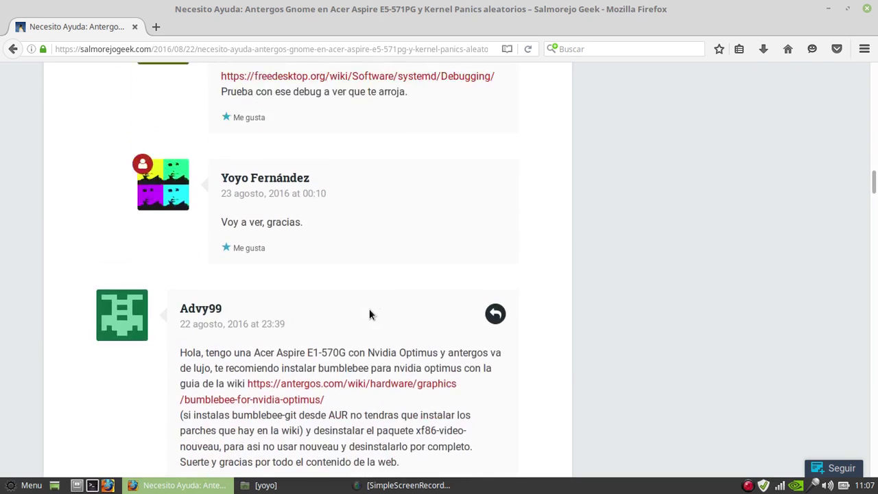
scroll(369, 312, "down", 4)
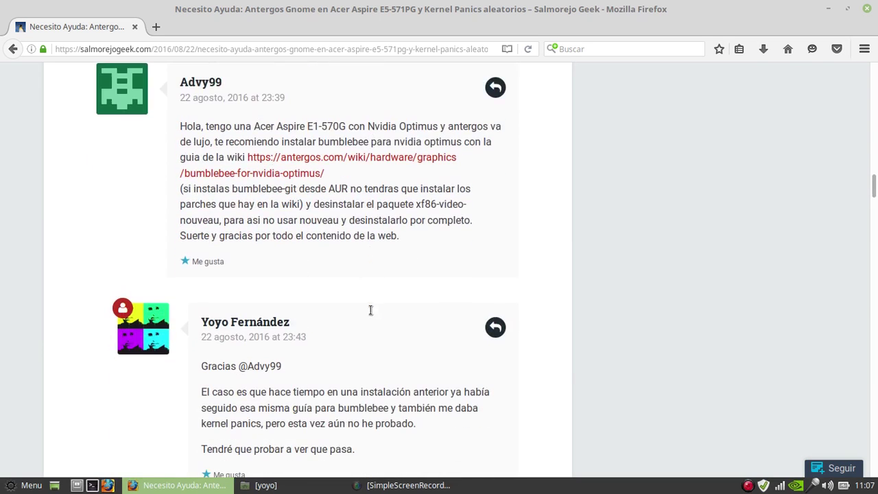
left_click(875, 217)
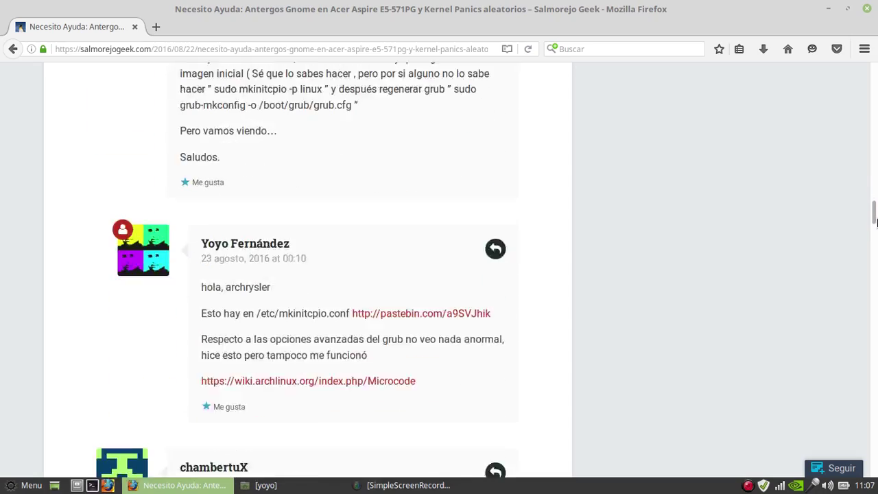
left_click_drag(875, 221, 874, 435)
scroll(740, 271, "down", 10)
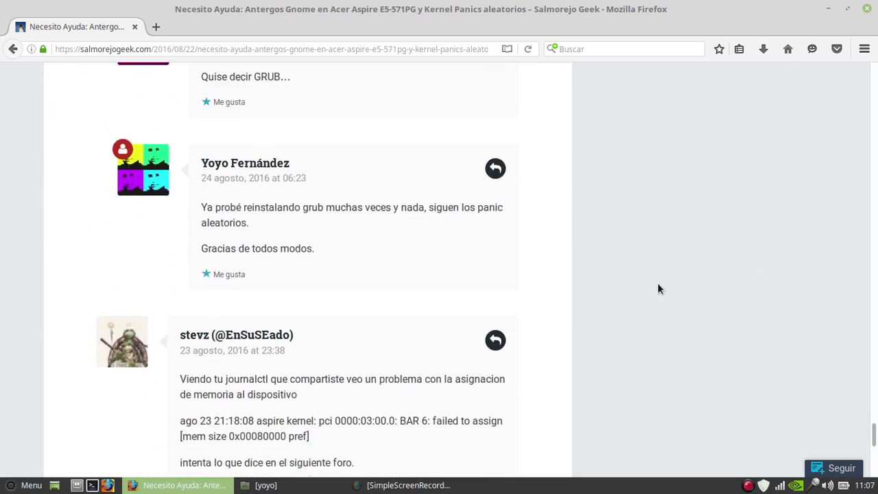
scroll(657, 288, "down", 5)
left_click_drag(874, 447, 874, 474)
Read the author's closing comment dated 24 agosto, 2016 at 07:13 and minimize the browser to show the desktop
scroll(578, 314, "up", 10)
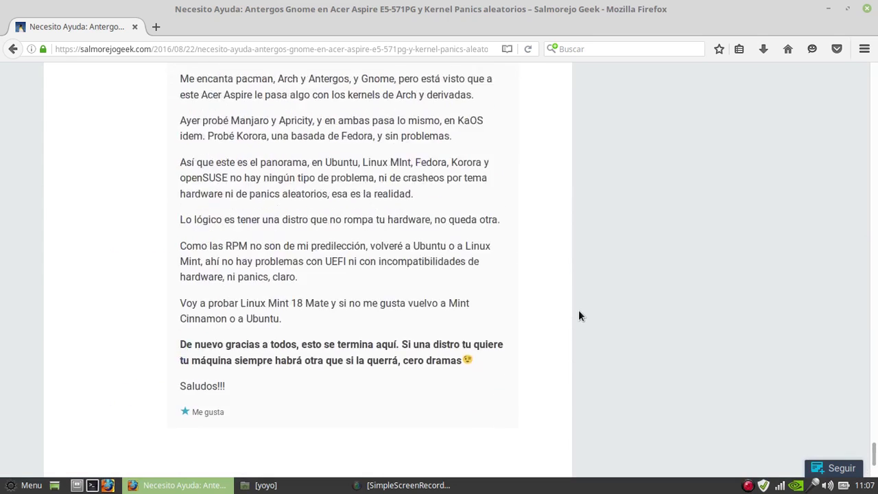
scroll(578, 311, "up", 2)
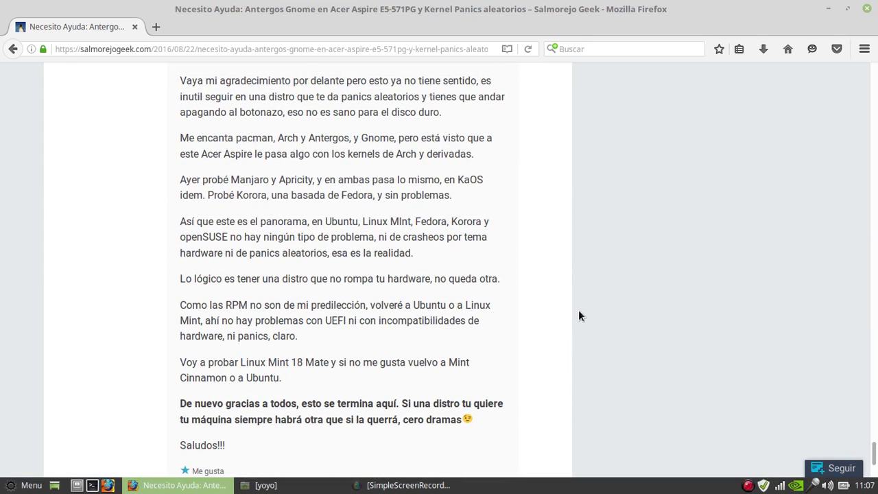
scroll(578, 314, "up", 4)
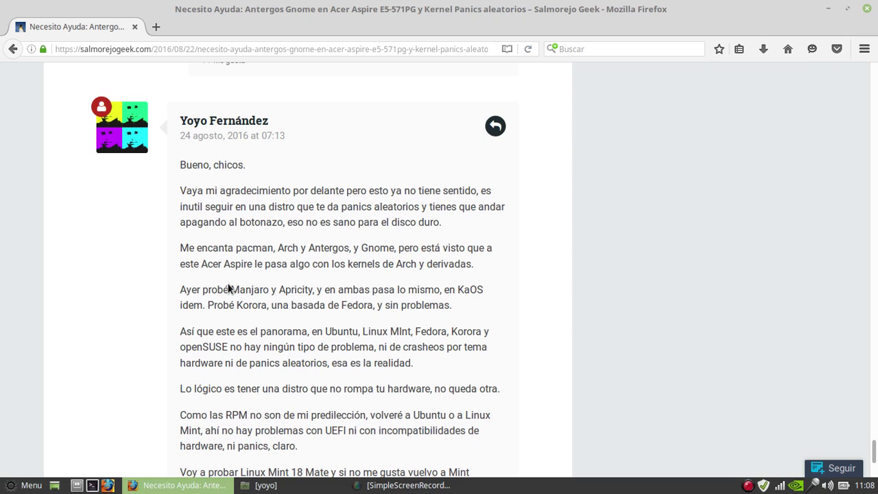
scroll(229, 288, "down", 2)
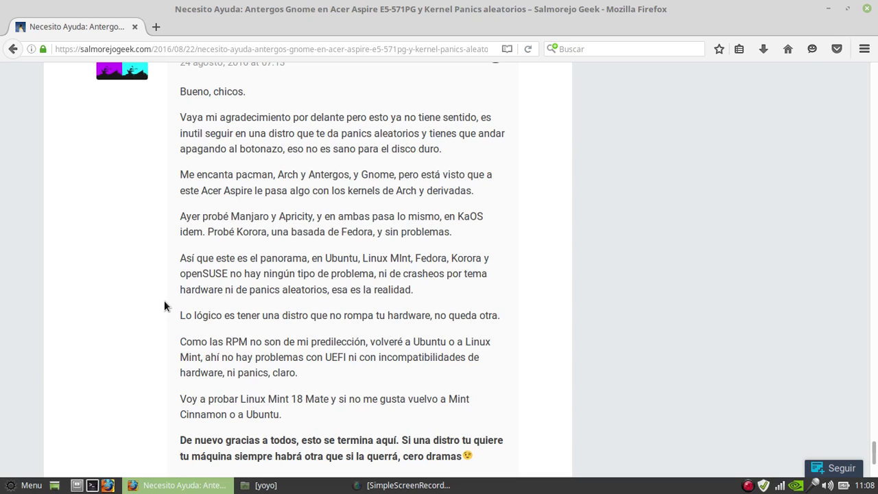
scroll(164, 301, "down", 2)
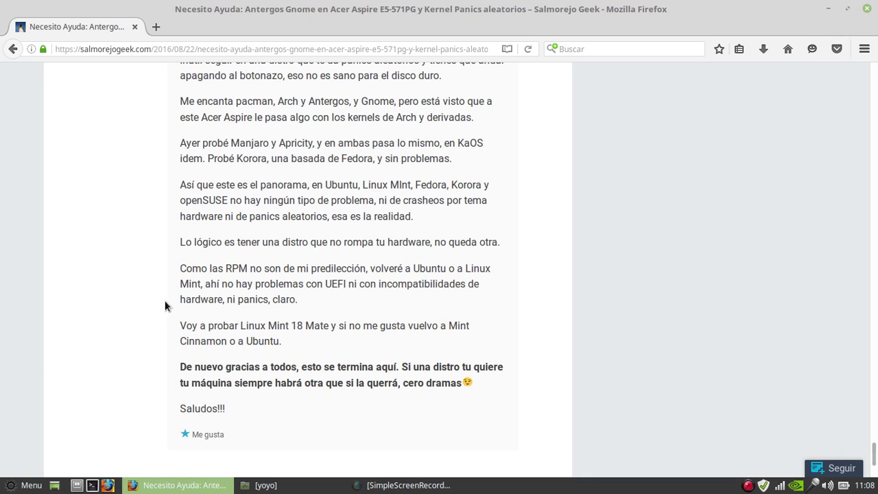
scroll(362, 193, "down", 4)
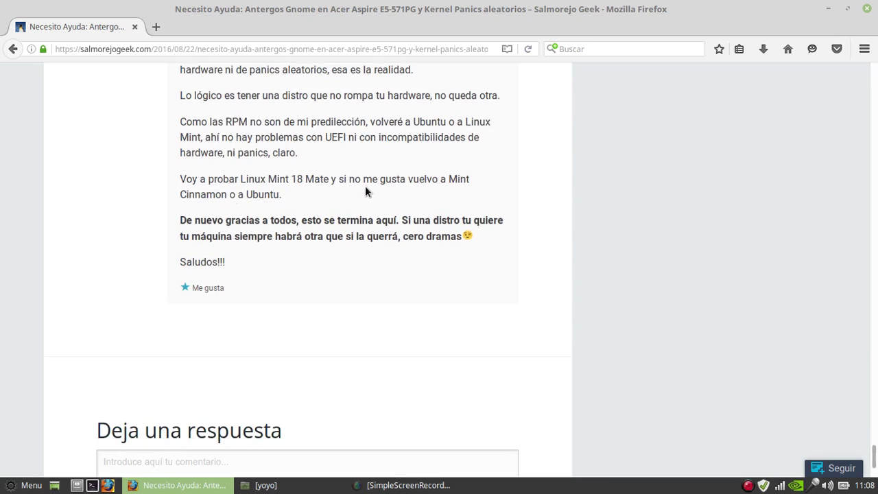
scroll(365, 189, "down", 4)
scroll(366, 186, "up", 5)
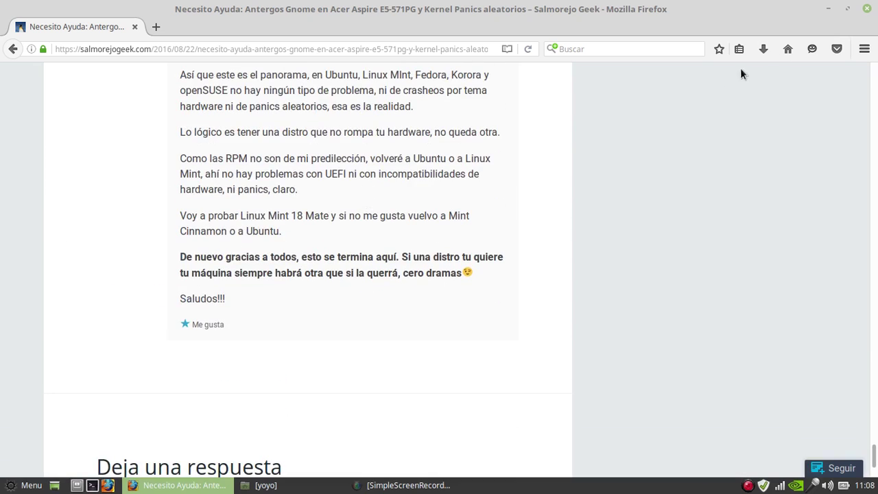
left_click(828, 9)
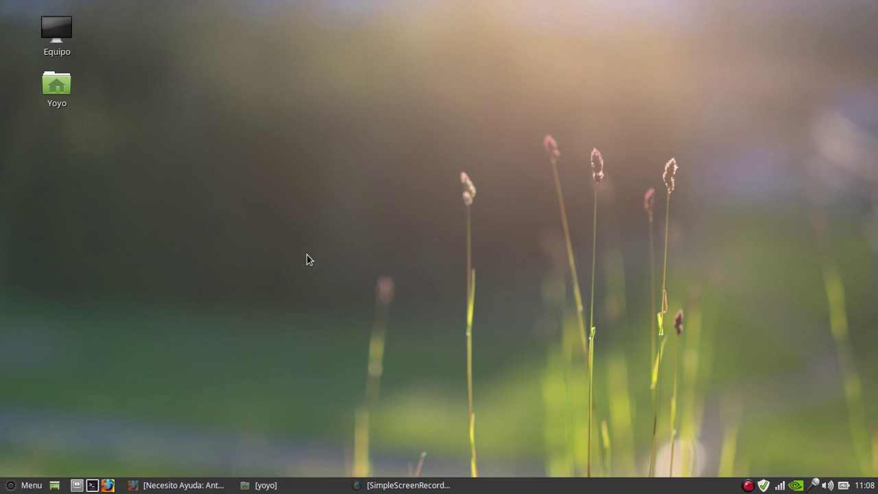
Check the ongoing recording's status in SimpleScreenRecorder and minimize its window again
left_click(393, 484)
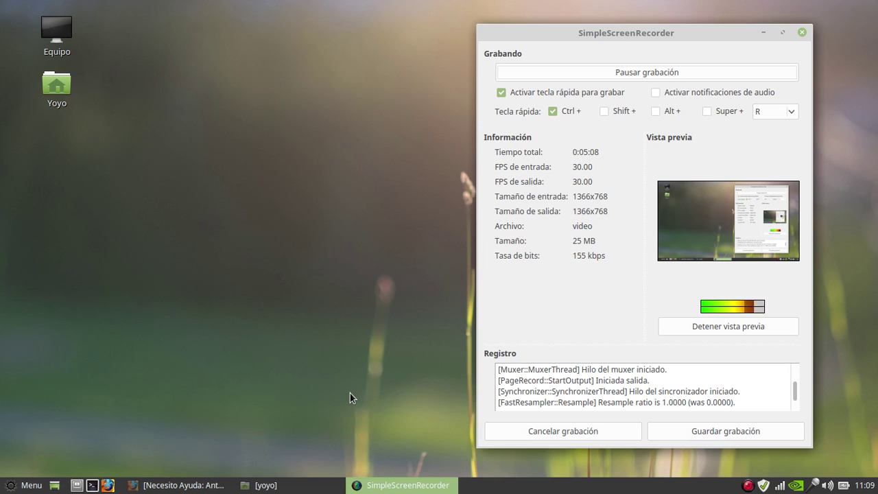
left_click(762, 33)
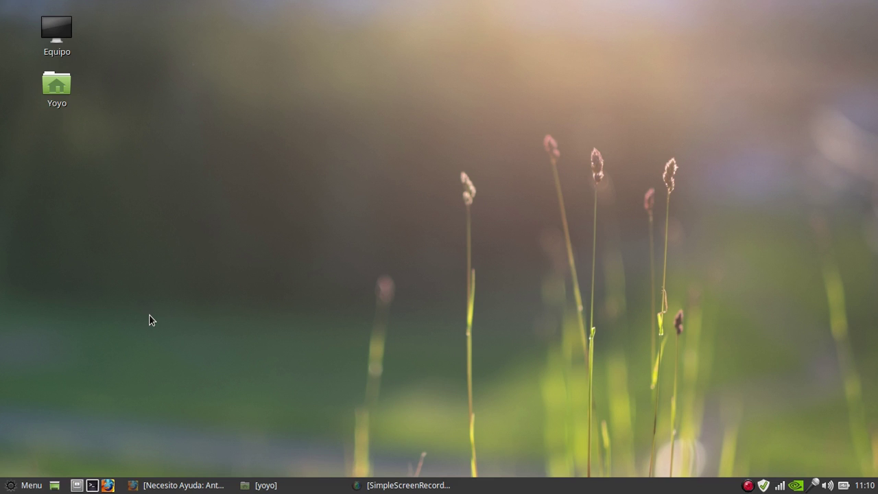
Open the system's main menu, view the favourite applications and return to the full application list
left_click(32, 484)
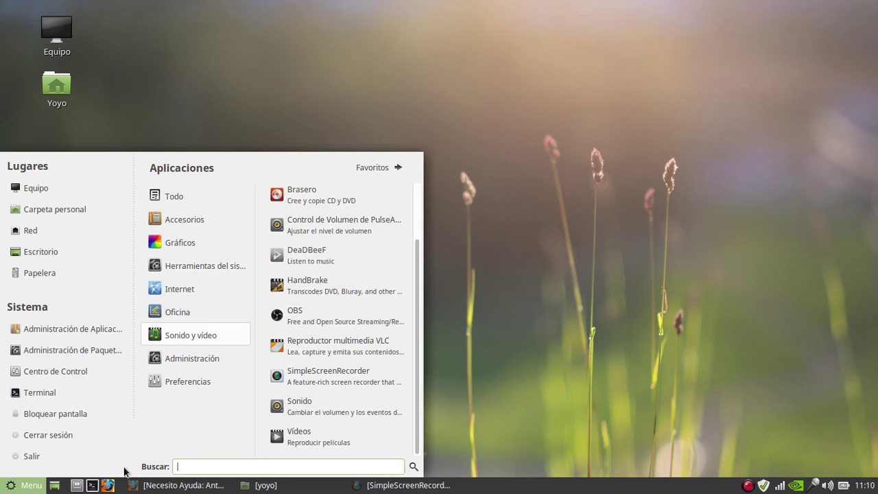
left_click(372, 167)
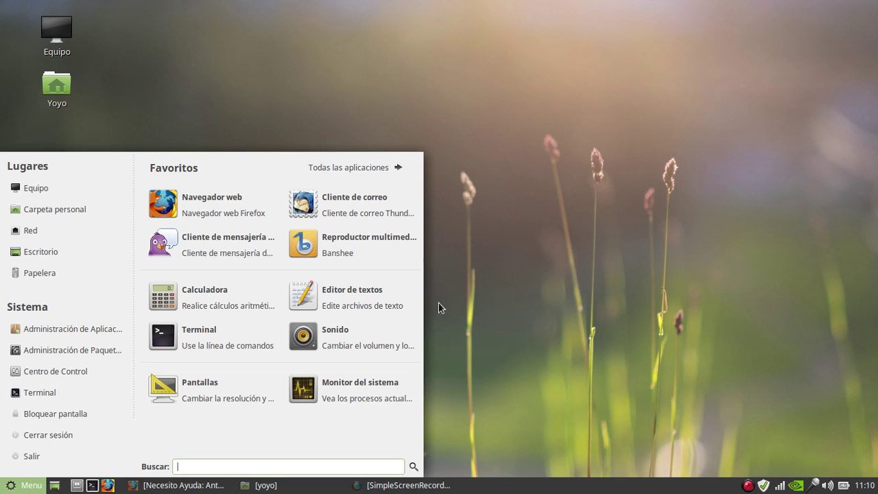
left_click(337, 166)
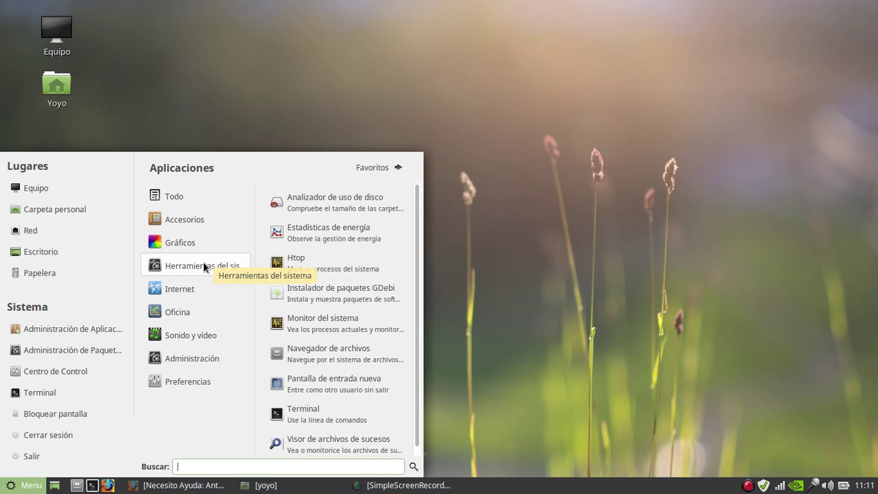
Browse the installed applications by category, including Internet, Sonido y vídeo, Administración, Preferencias and Gráficos, and close the menu
mouse_move(187, 288)
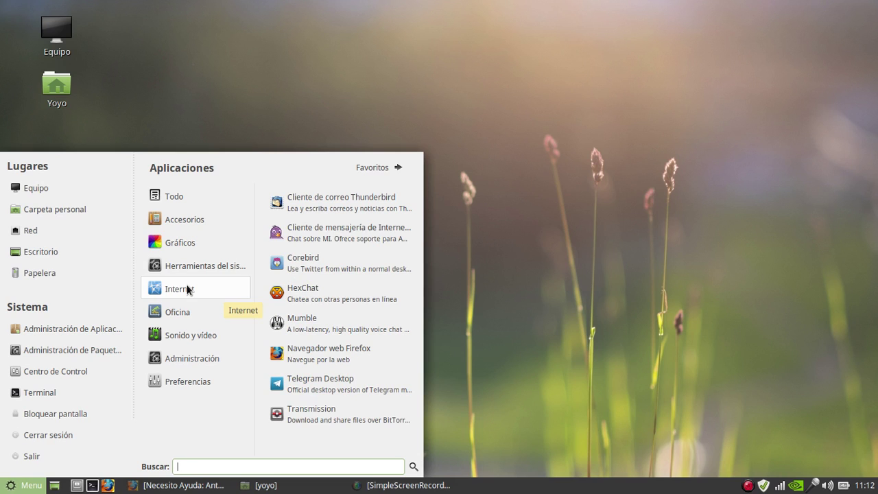
mouse_move(186, 306)
mouse_move(189, 335)
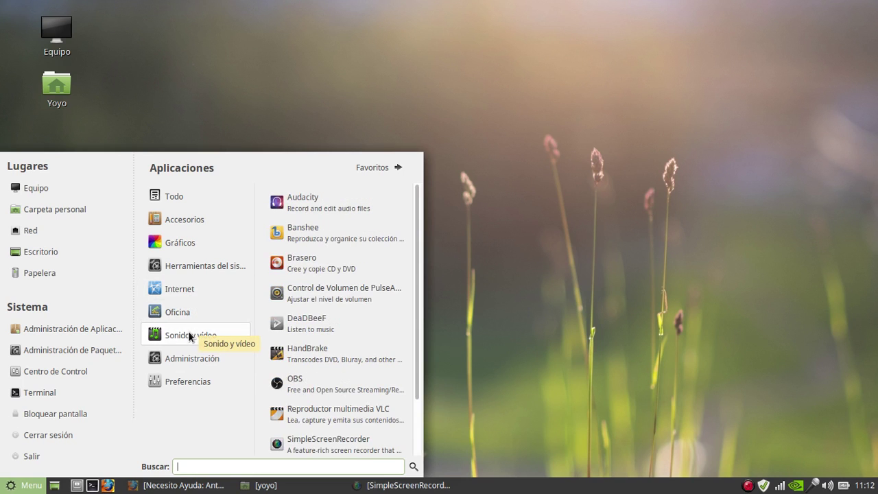
scroll(343, 328, "down", 2)
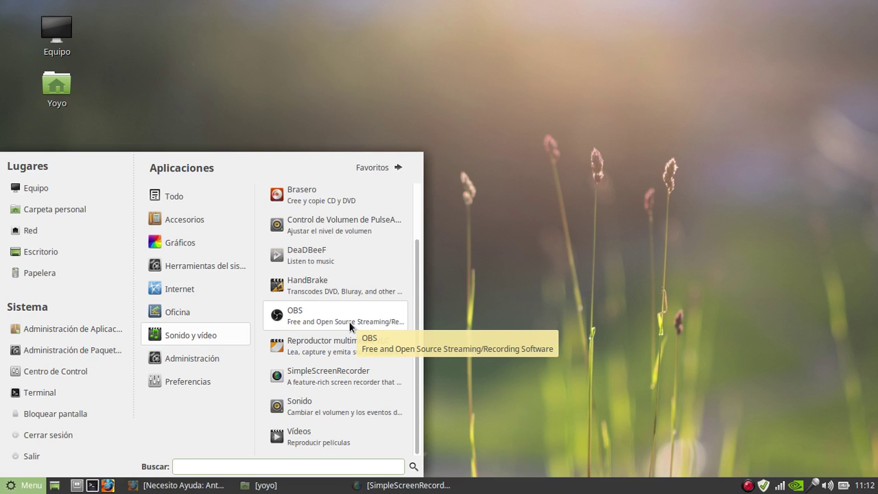
mouse_move(191, 358)
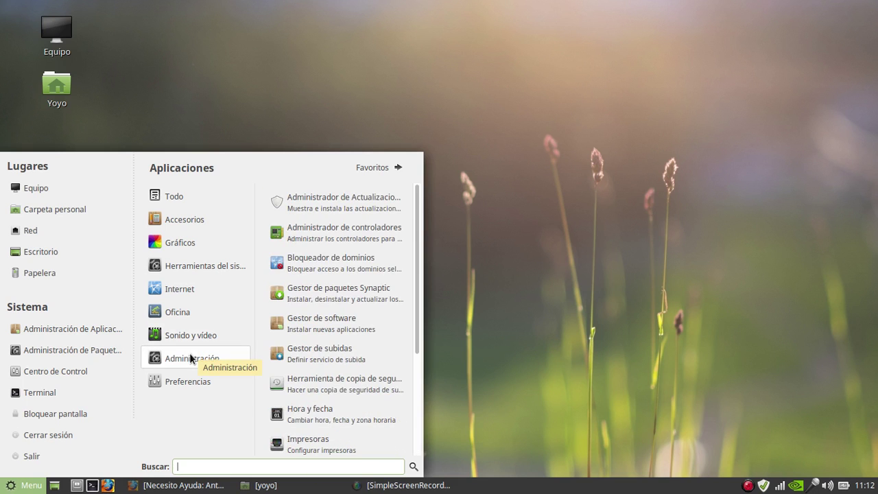
scroll(357, 311, "down", 3)
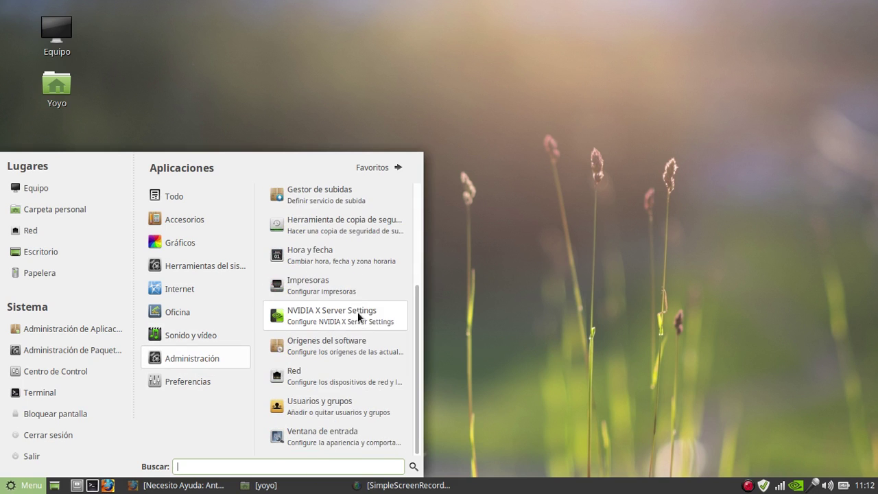
mouse_move(192, 380)
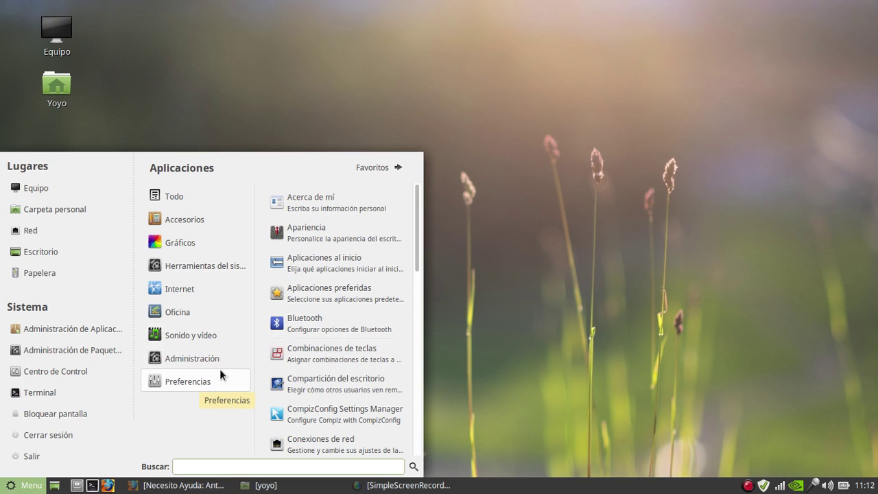
mouse_move(178, 263)
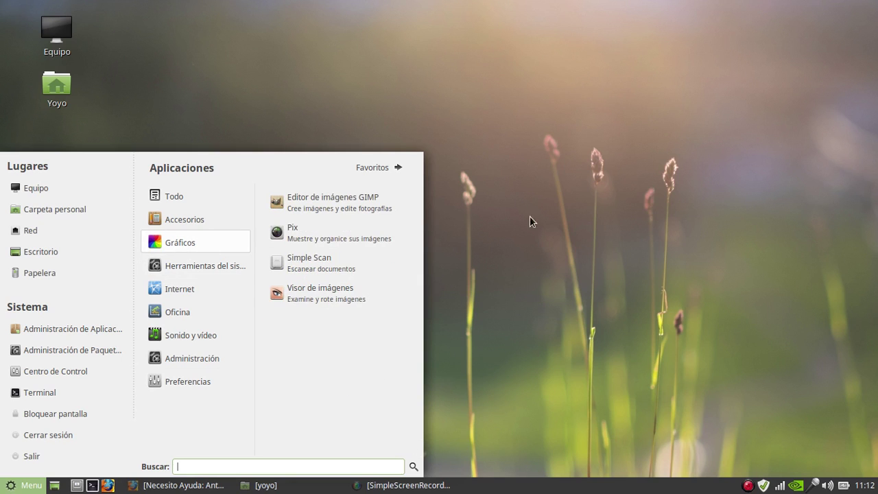
left_click(522, 262)
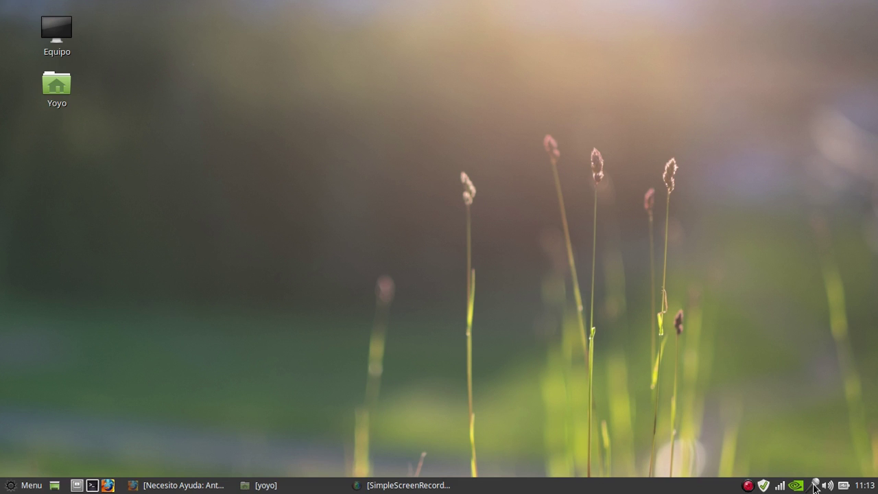
Open the Centro de control and move its window closer to the desktop's upper edge
mouse_move(815, 485)
left_click(34, 484)
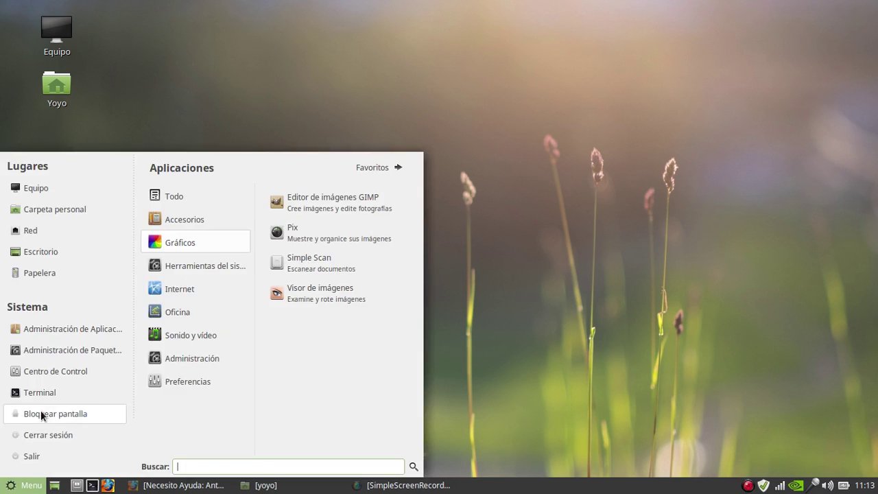
left_click(67, 369)
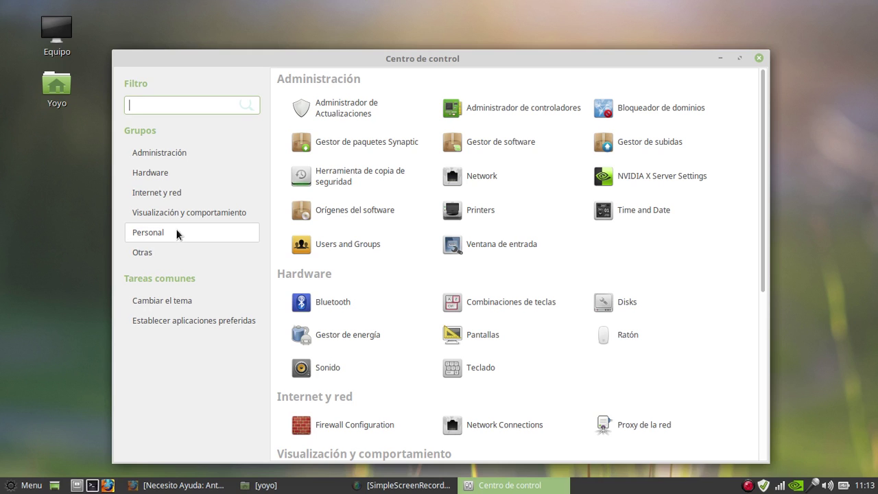
left_click_drag(342, 54, 308, 30)
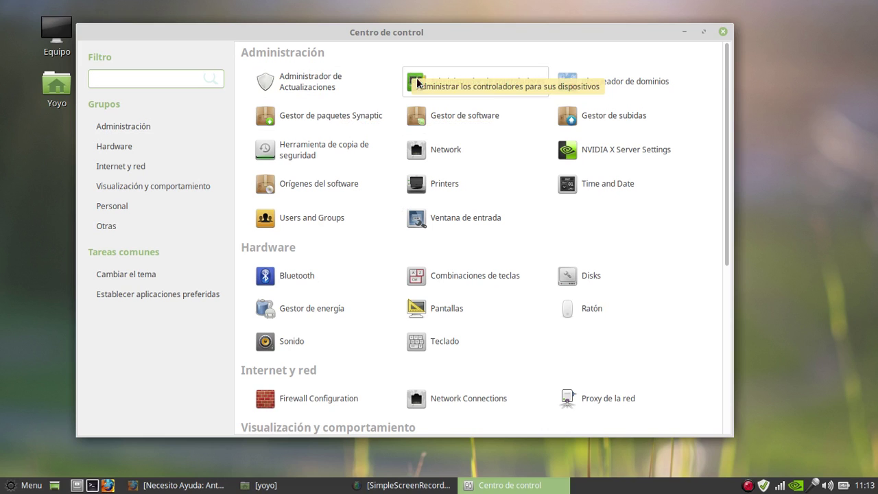
Open the Administrador de Actualizaciones, view its update policy choices, and close it without changes, returning to the Centro de control
left_click(317, 87)
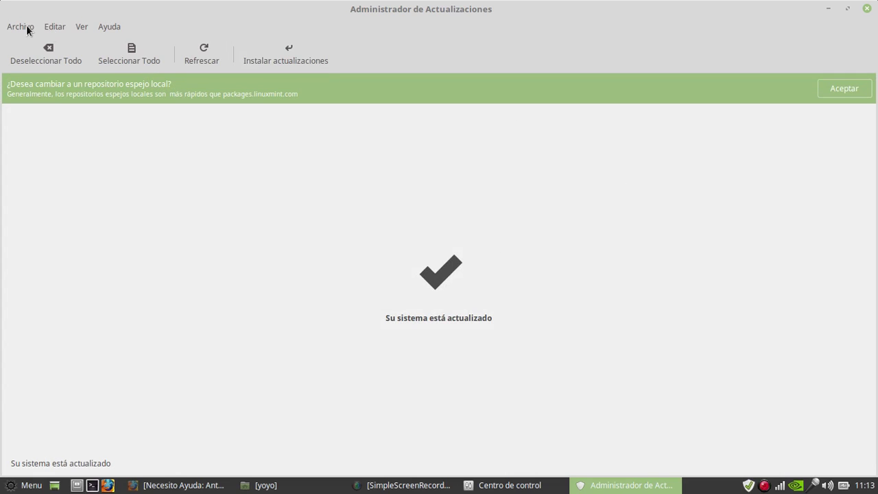
left_click(53, 27)
left_click(72, 82)
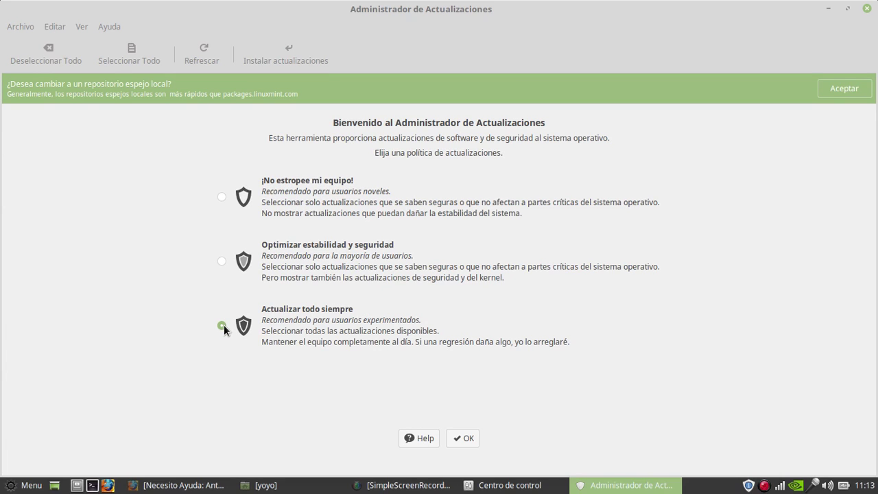
left_click(866, 8)
left_click_drag(407, 32, 434, 38)
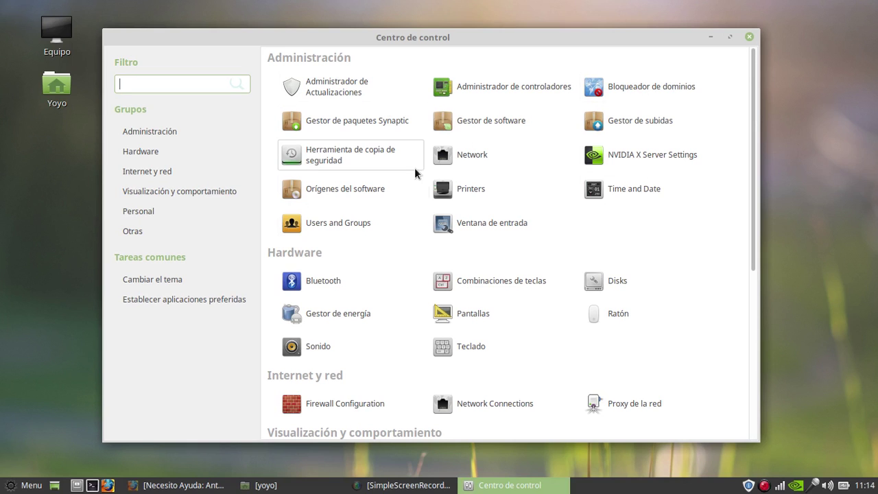
Review the X Server Information page in NVIDIA X Server Settings and quit the tool
left_click(639, 152)
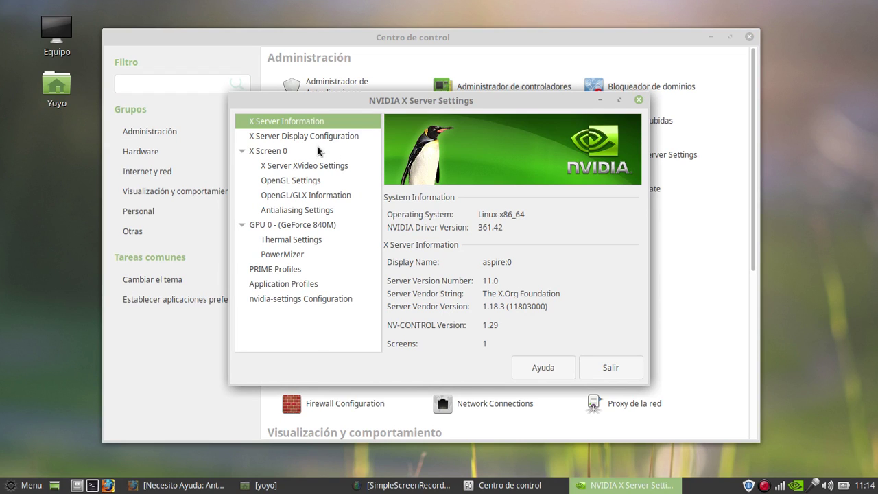
left_click(497, 92)
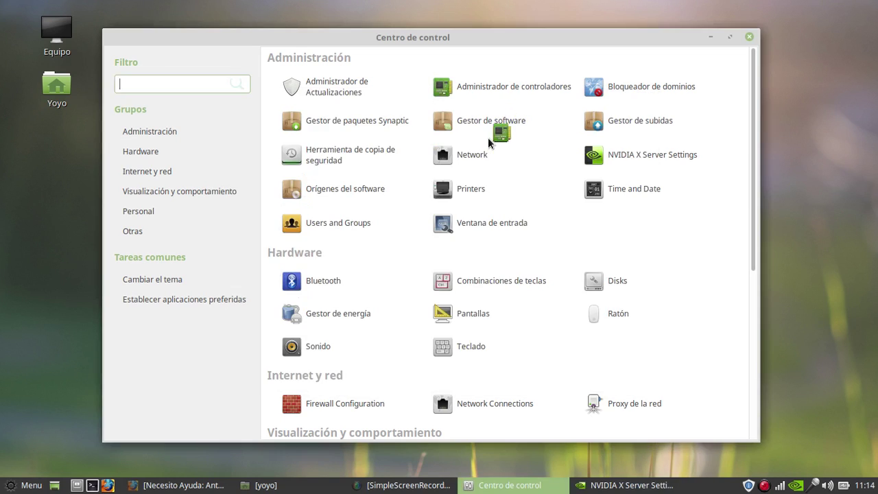
left_click(603, 485)
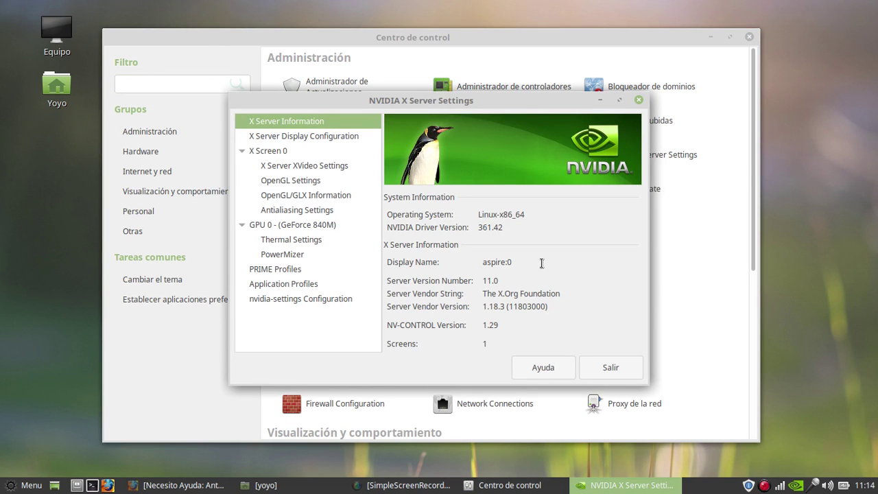
left_click(612, 369)
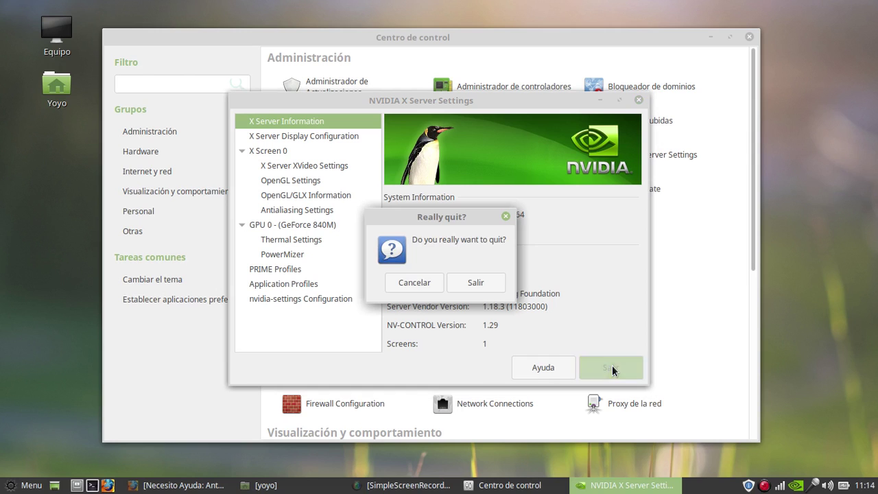
left_click(479, 287)
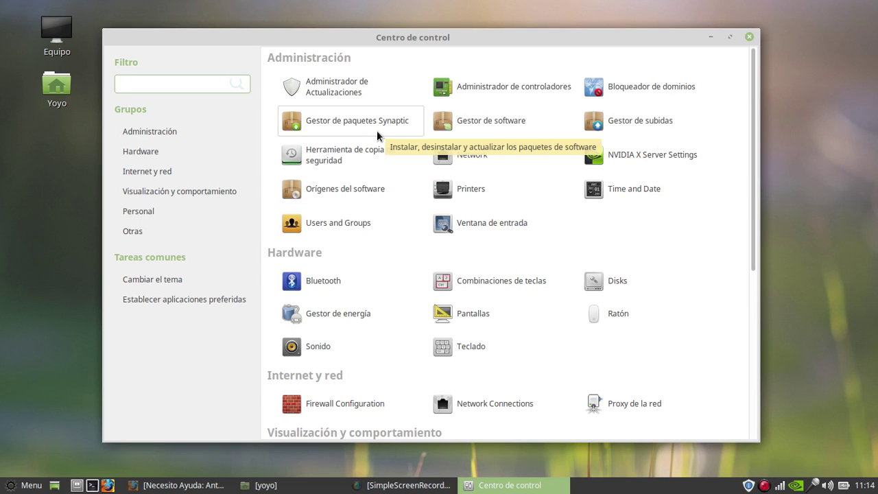
Open the Apariencia settings from the Centro de control, minimize the Centro de control and reposition the appearance window
scroll(387, 226, "down", 3)
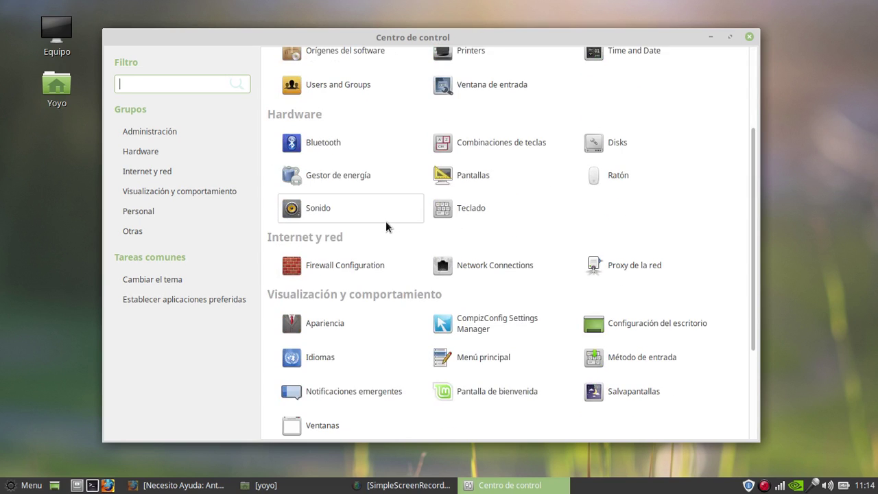
scroll(386, 225, "down", 3)
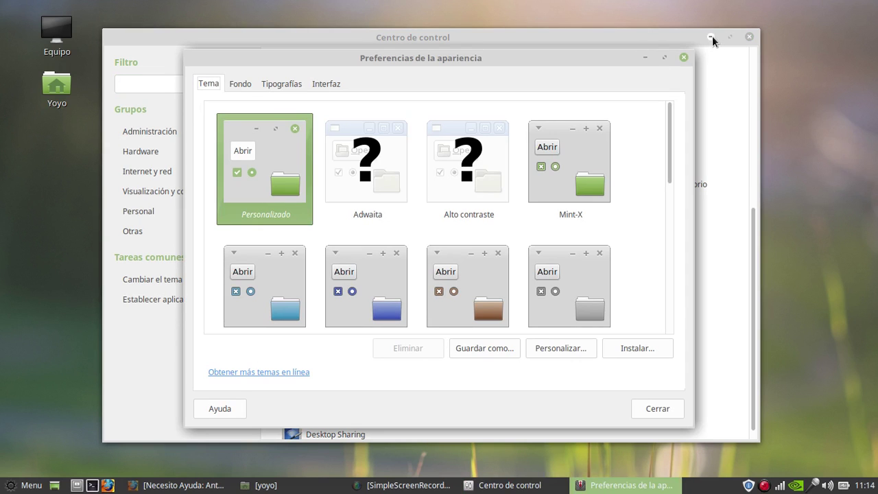
left_click(710, 36)
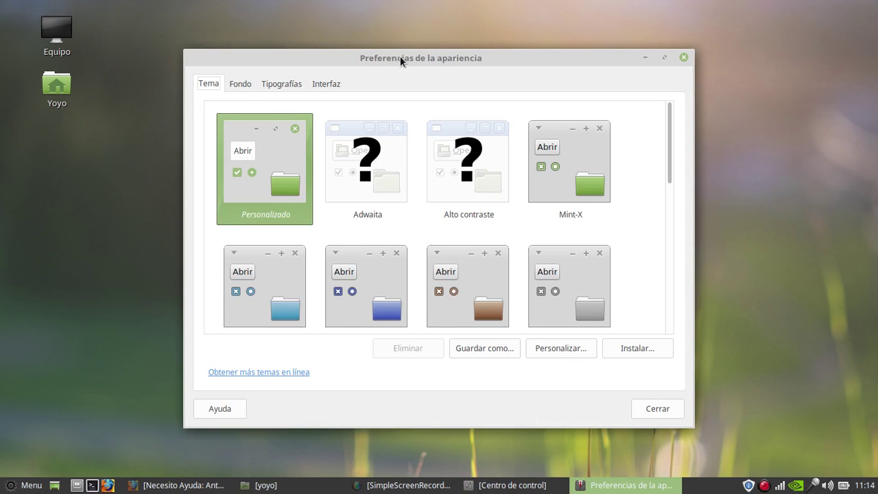
left_click_drag(400, 61, 437, 62)
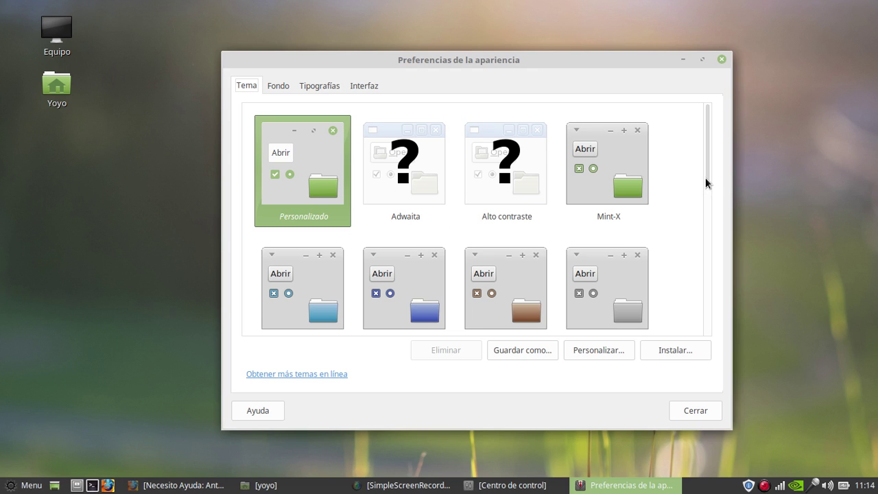
Look through the available desktop themes, including the Mint-X colour variants, and reposition the appearance window
left_click_drag(705, 177, 700, 248)
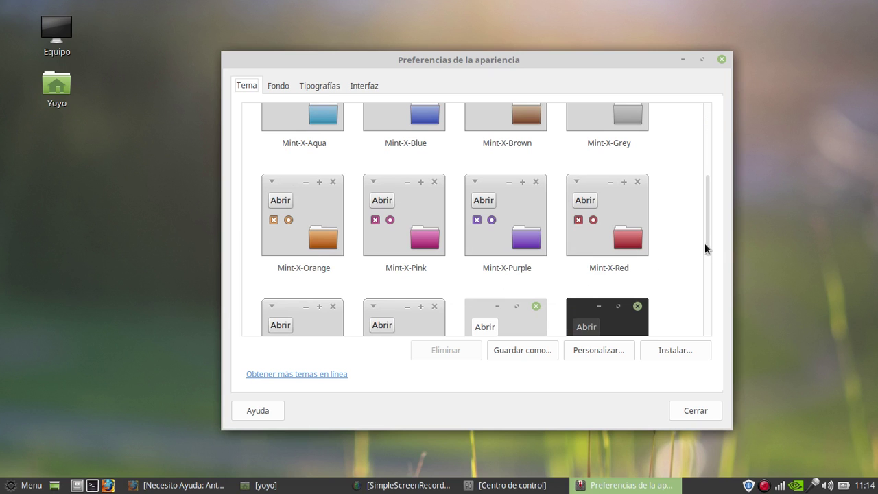
left_click_drag(704, 242, 716, 131)
left_click_drag(567, 57, 491, 53)
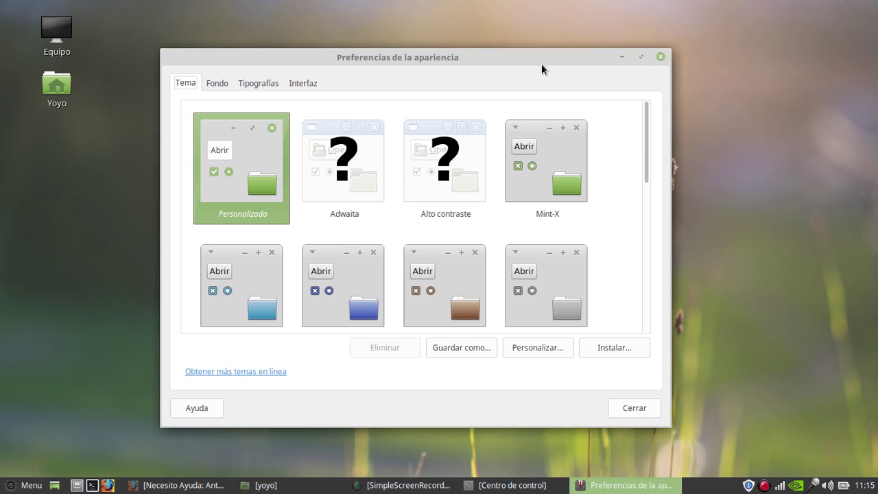
left_click_drag(527, 57, 527, 59)
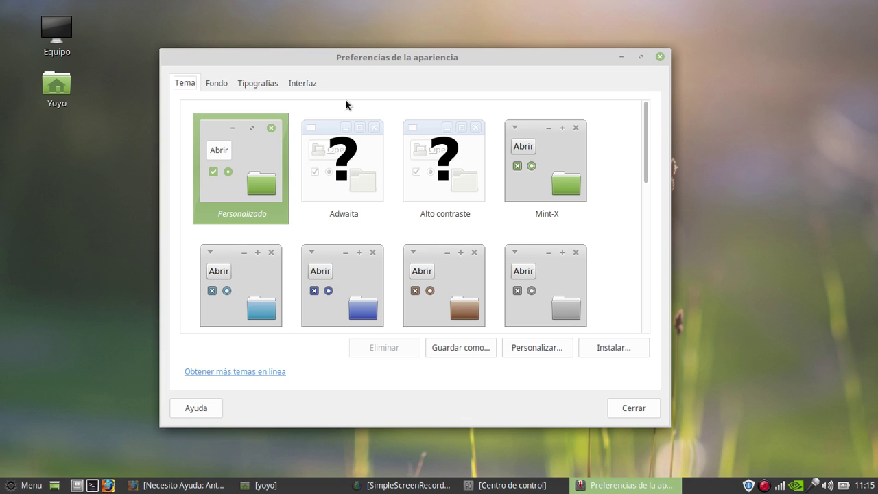
left_click_drag(362, 59, 339, 55)
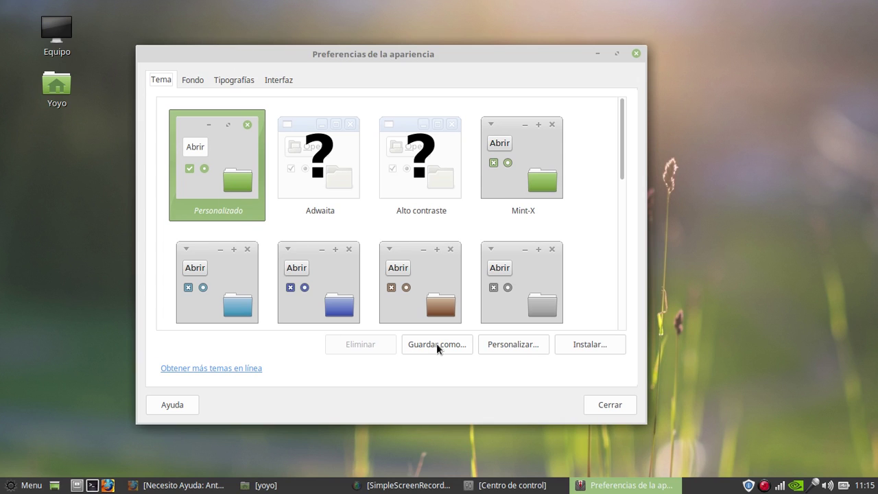
Open the selected theme's customization, view its Controles options beside the theme list, and minimize the appearance preferences
left_click(514, 346)
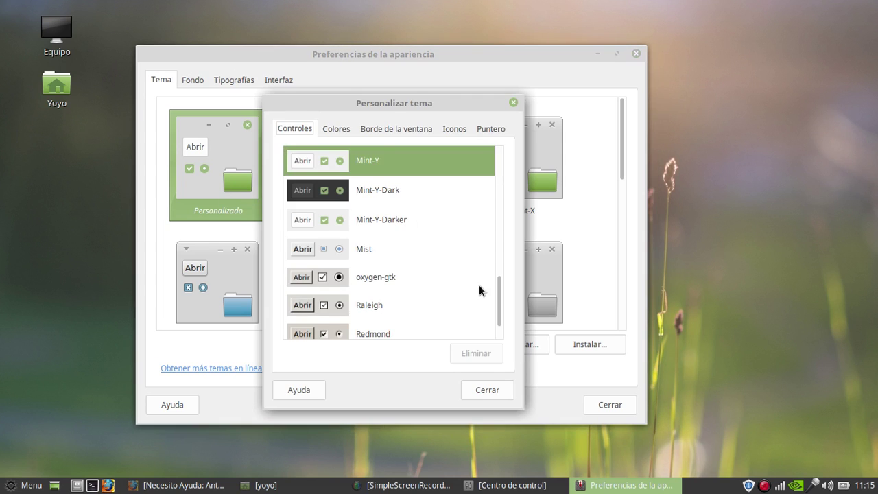
left_click_drag(392, 111, 673, 90)
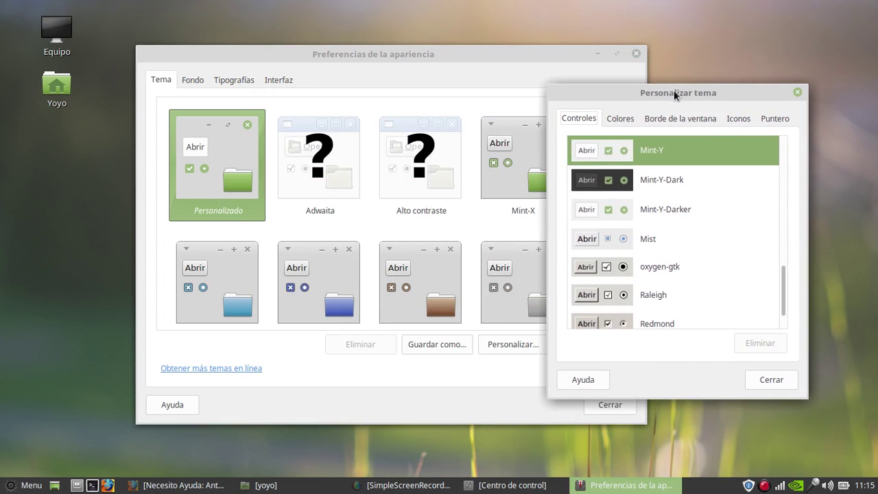
left_click(598, 54)
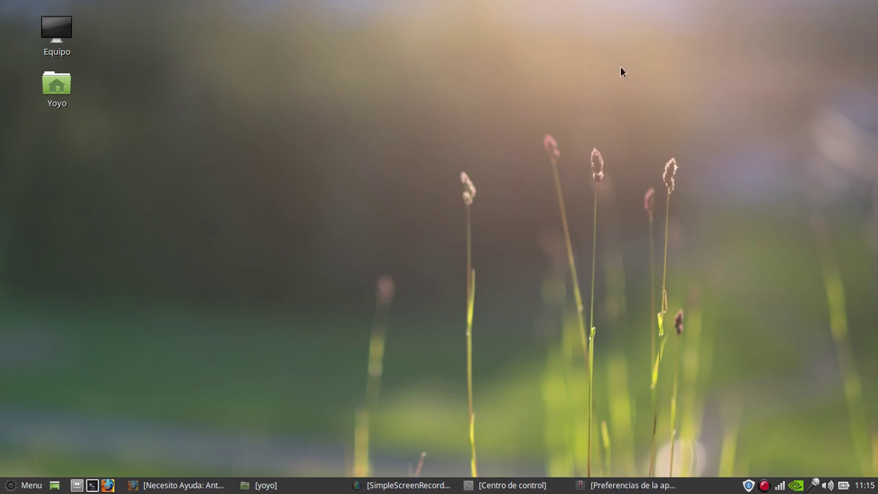
Restore the appearance preferences, reposition the theme customization and examine its Colores, Borde de la ventana, Iconos and Puntero options
left_click(581, 491)
left_click_drag(641, 93, 168, 48)
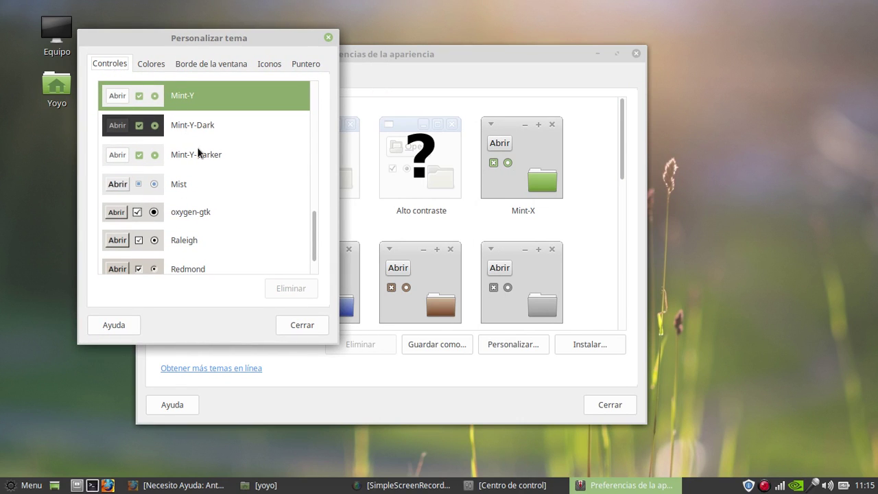
left_click(154, 65)
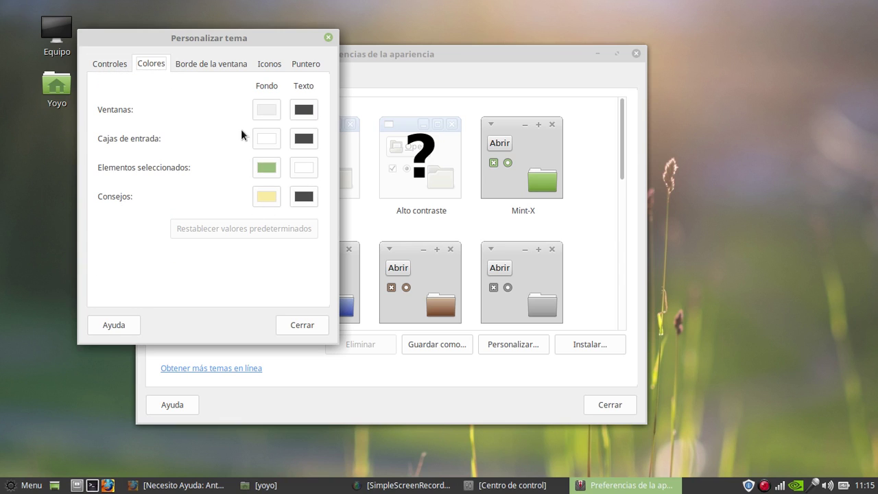
left_click(194, 59)
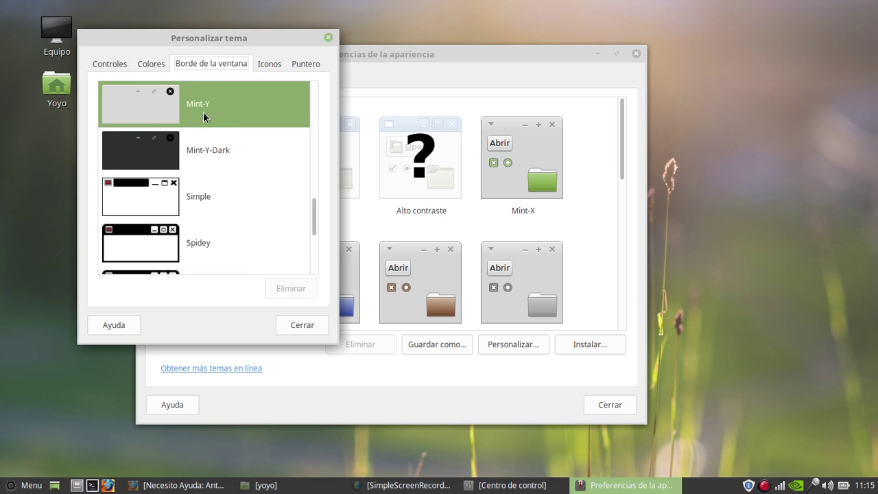
scroll(313, 222, "up", 1)
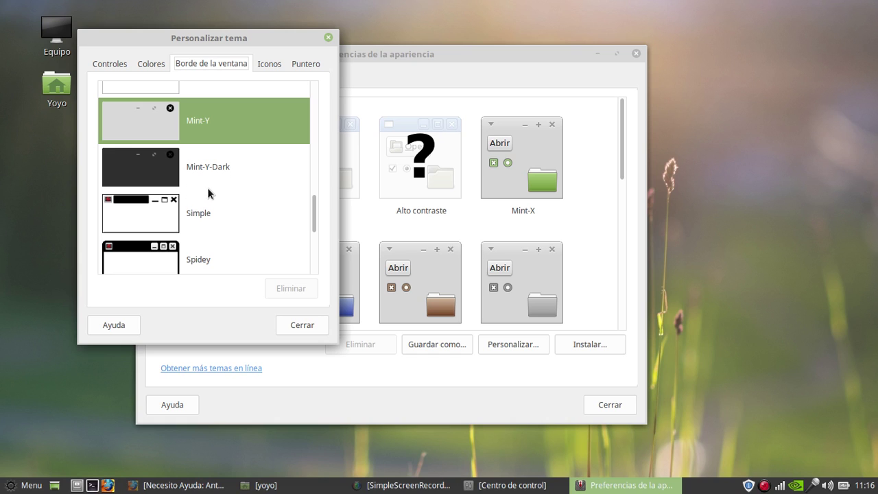
left_click(269, 65)
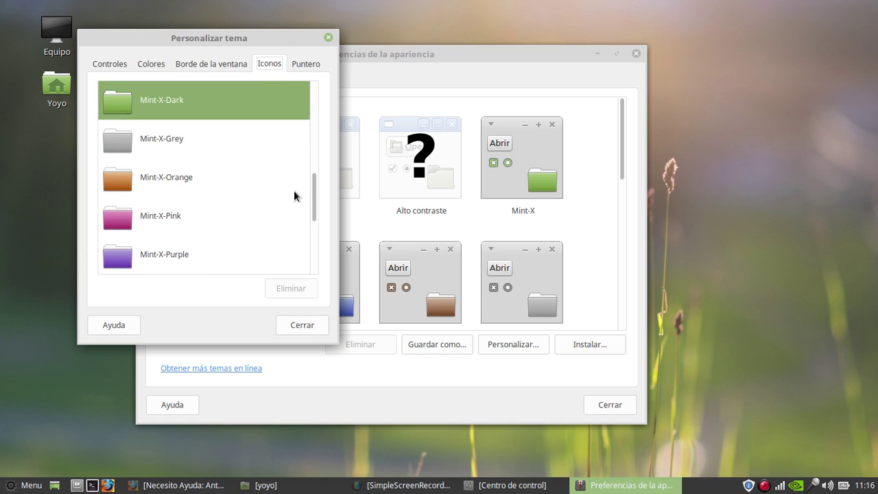
left_click_drag(313, 205, 315, 171)
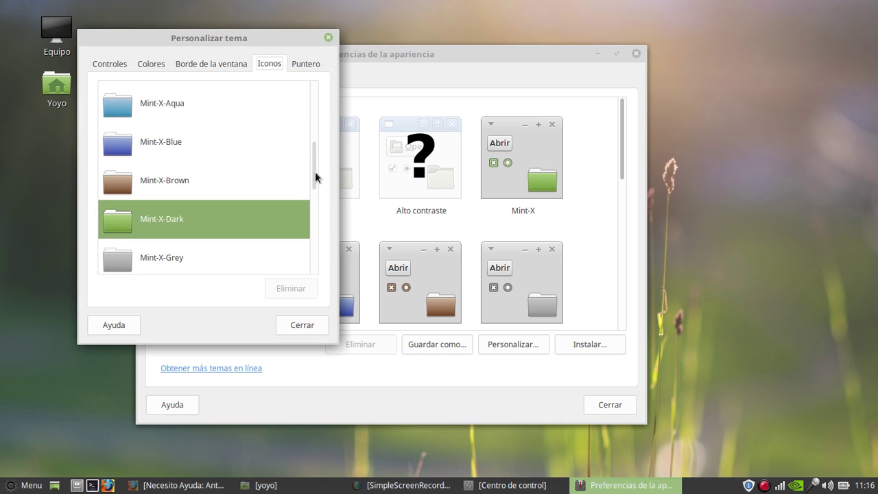
left_click(304, 66)
Go through all the theme customization categories again from Controles to Puntero, and close the customization and the appearance preferences
left_click(119, 63)
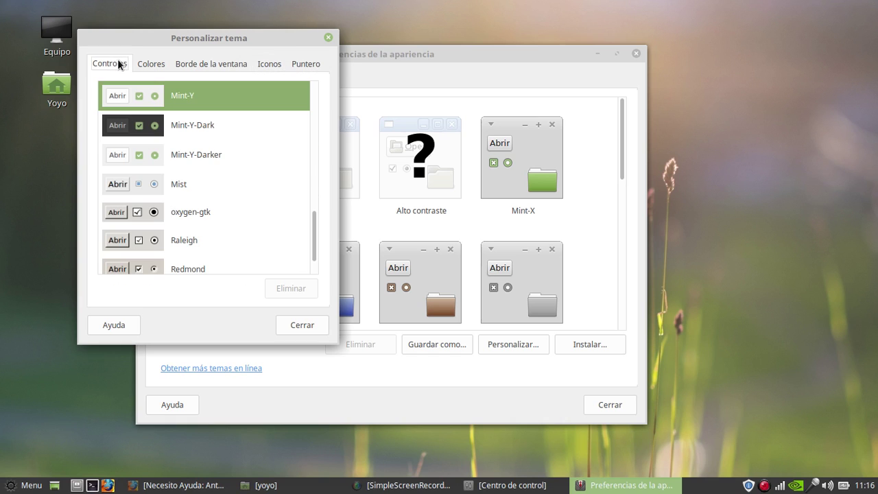
left_click(161, 63)
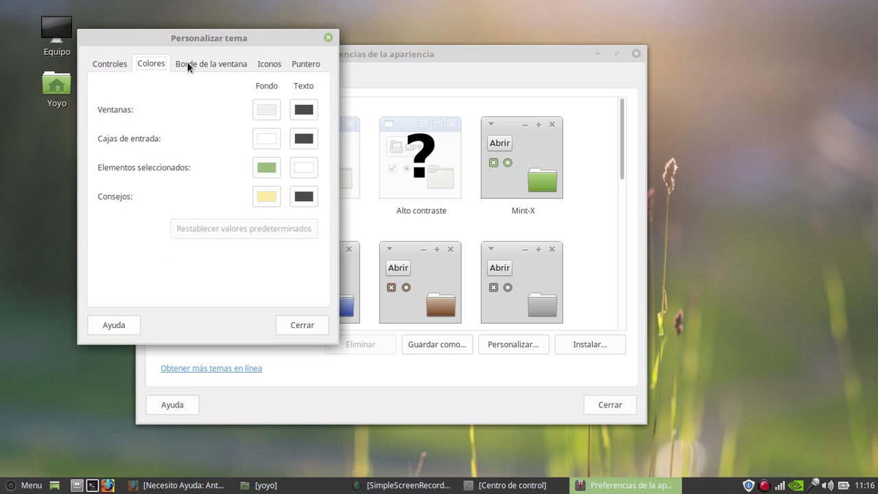
left_click(187, 65)
left_click(266, 63)
left_click(303, 64)
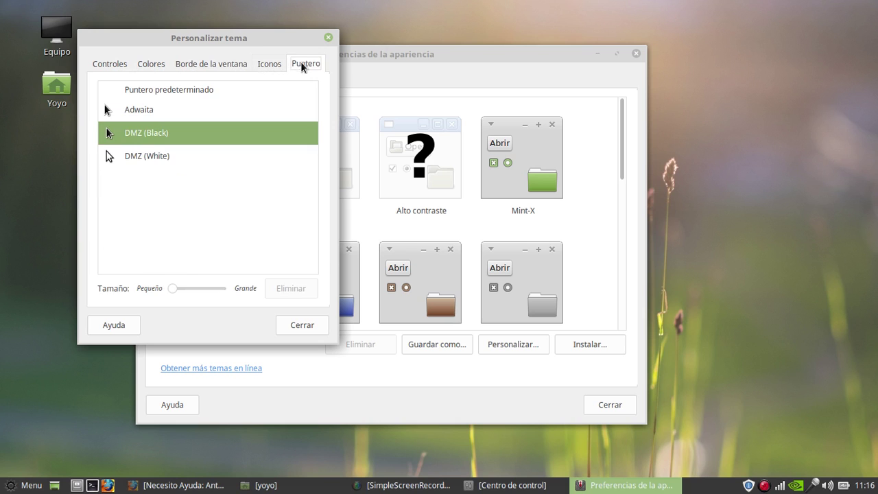
left_click(111, 66)
left_click(298, 325)
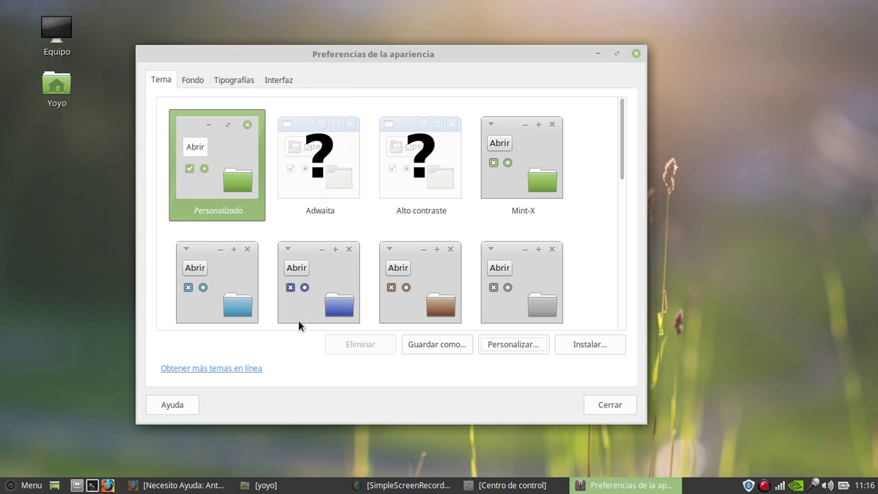
left_click(600, 404)
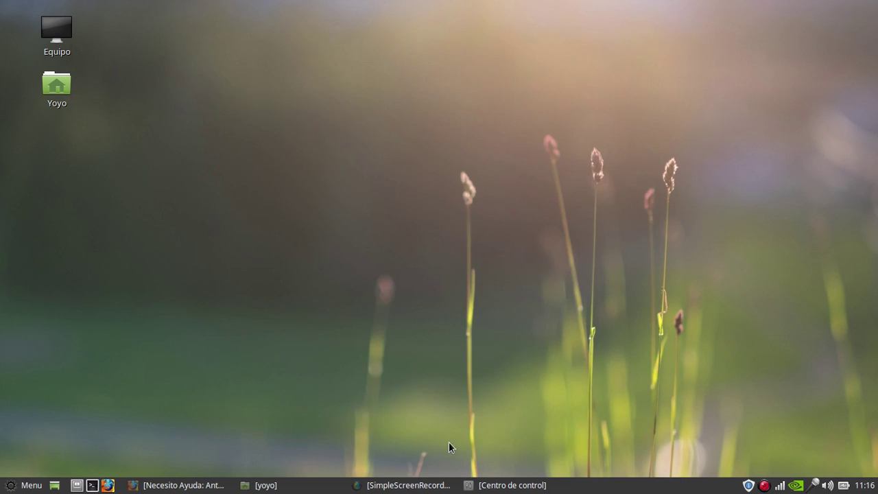
Open Configuración del escritorio from the Centro de control, minimize the Centro de control and reposition the desktop settings window
left_click(512, 485)
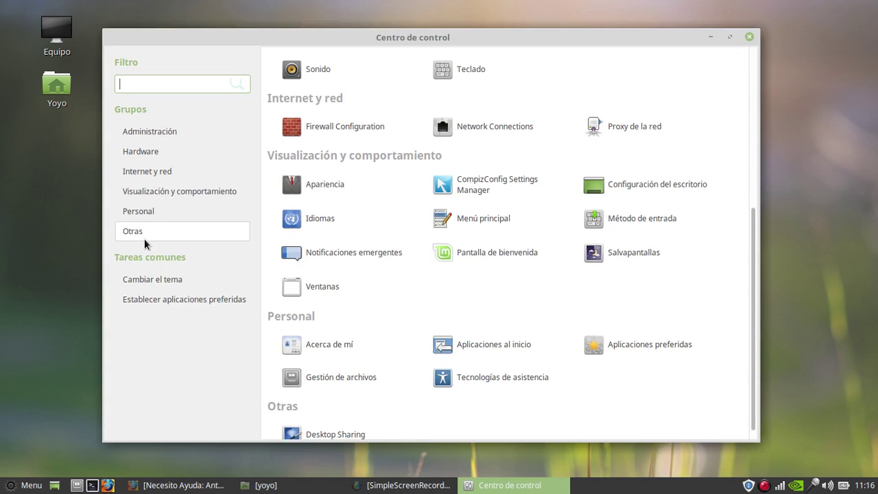
left_click(668, 181)
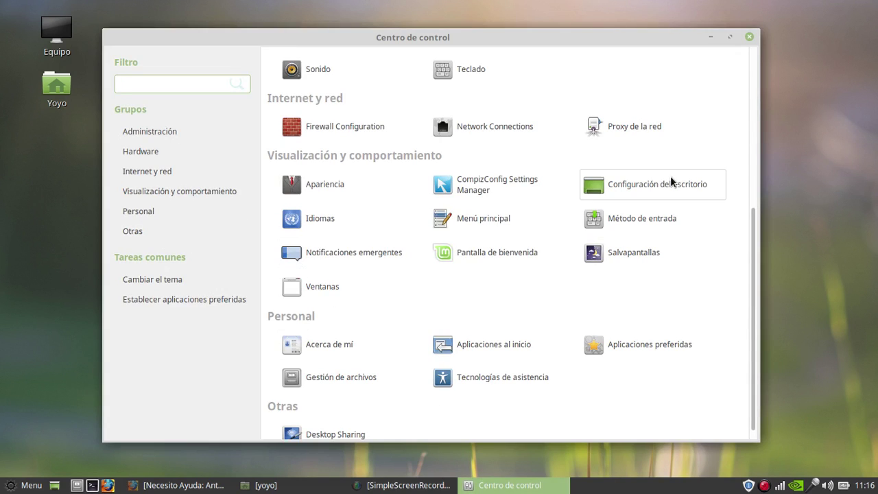
left_click(704, 36)
left_click_drag(570, 102, 373, 87)
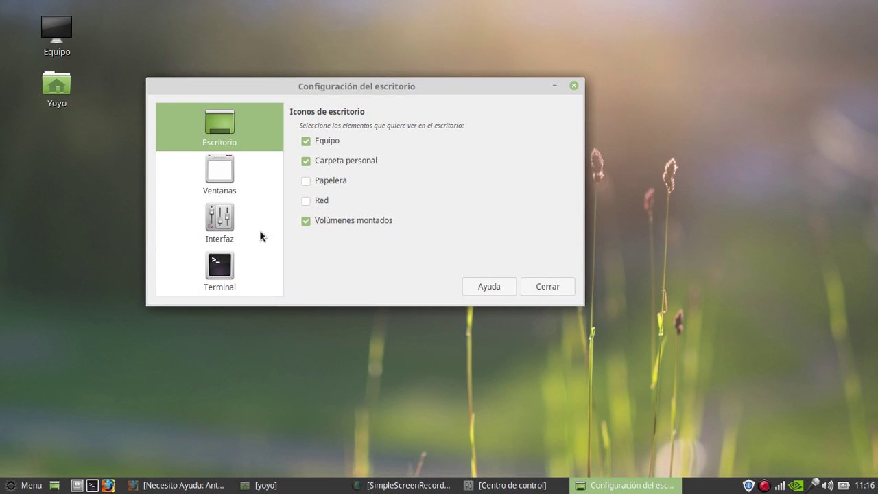
Set the window manager to Compiz in the Ventanas settings and close Configuración del escritorio
left_click(221, 176)
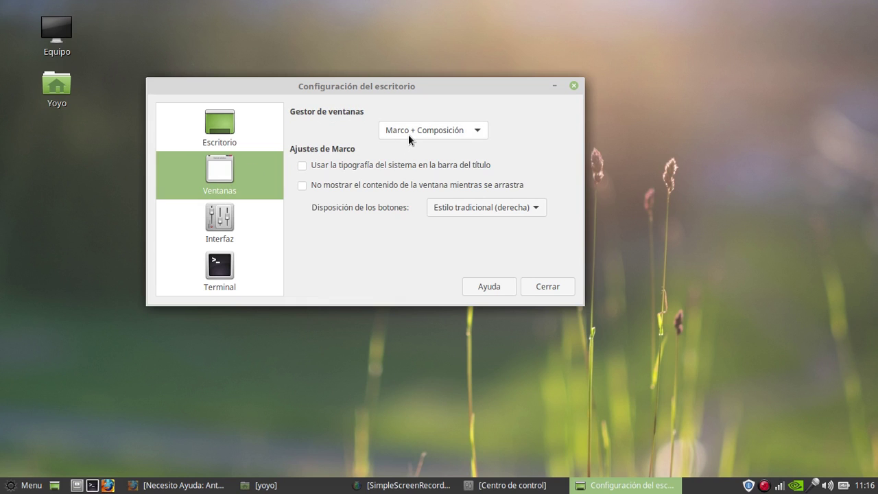
mouse_move(408, 135)
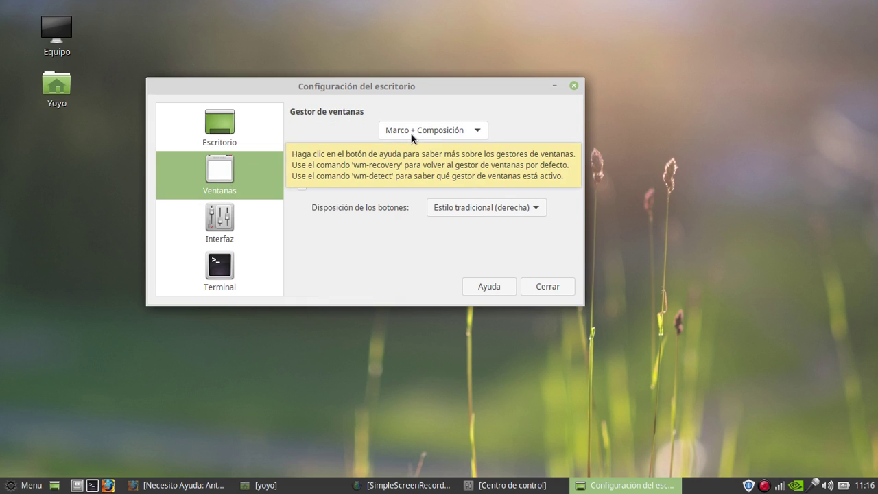
left_click(411, 137)
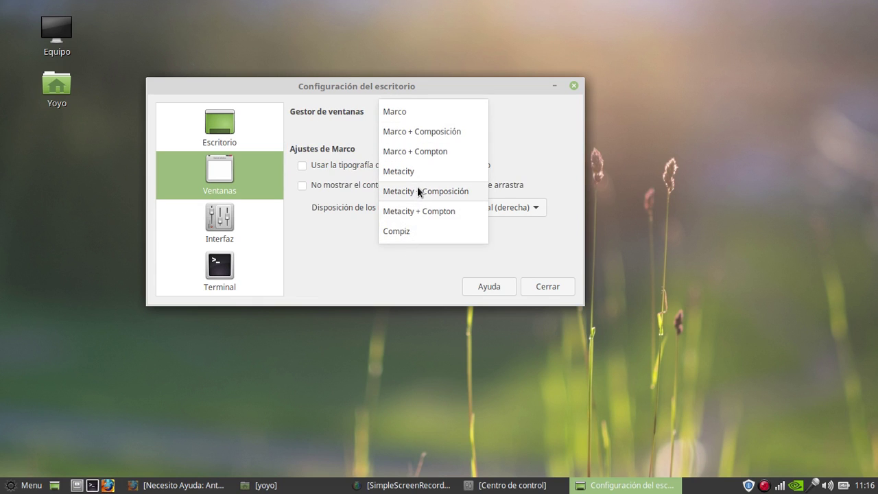
left_click(407, 232)
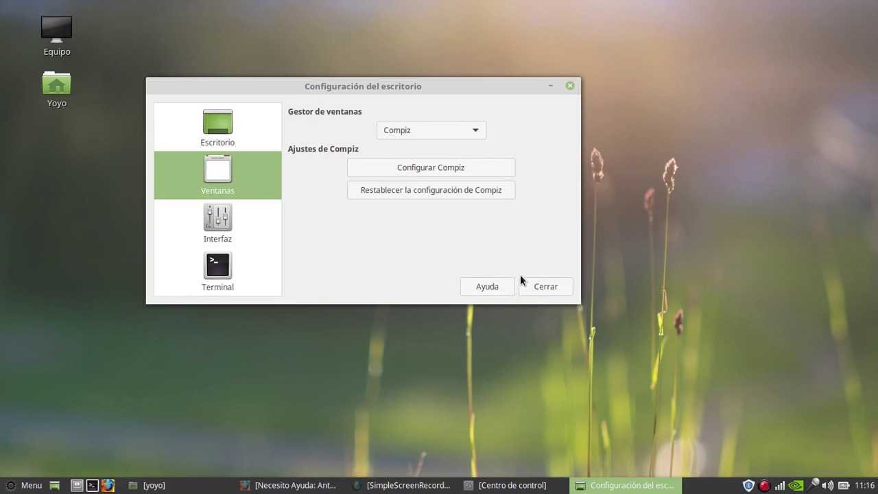
left_click(545, 286)
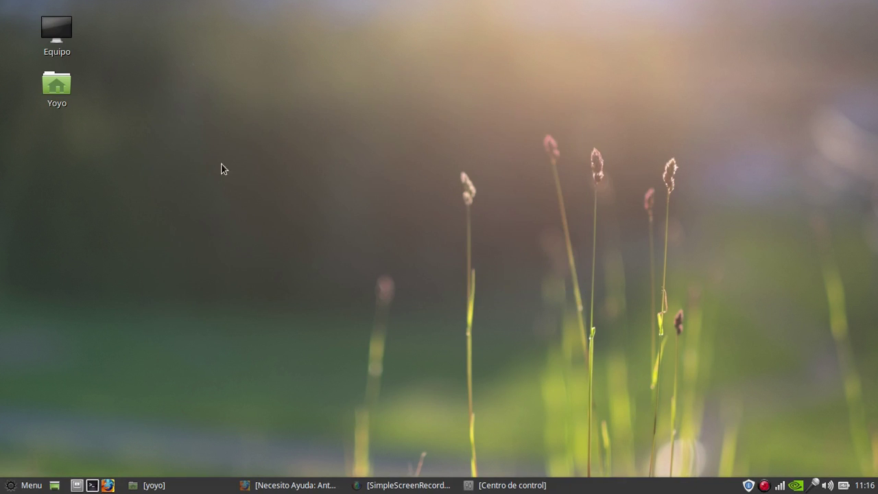
Open the home folder from the desktop, move its window, and maximize and restore it twice to view the Compiz effects
left_click(63, 92)
double_click(63, 91)
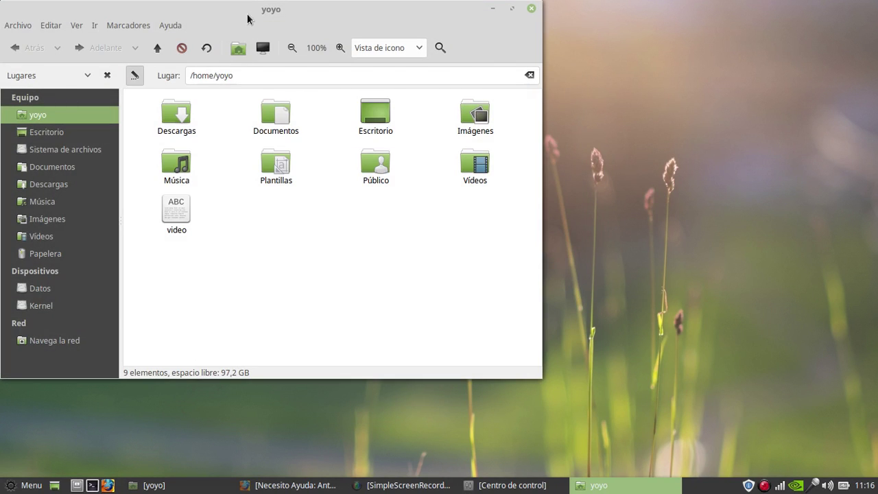
left_click_drag(249, 18, 406, 65)
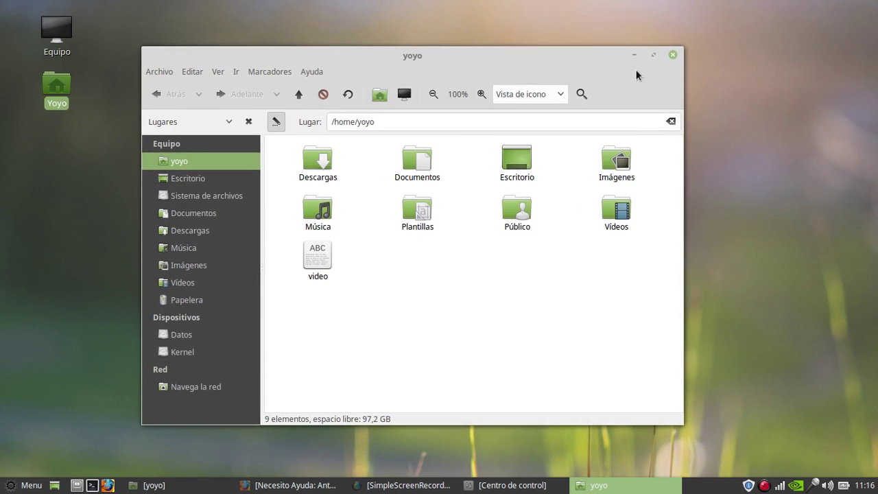
left_click(652, 55)
left_click(848, 8)
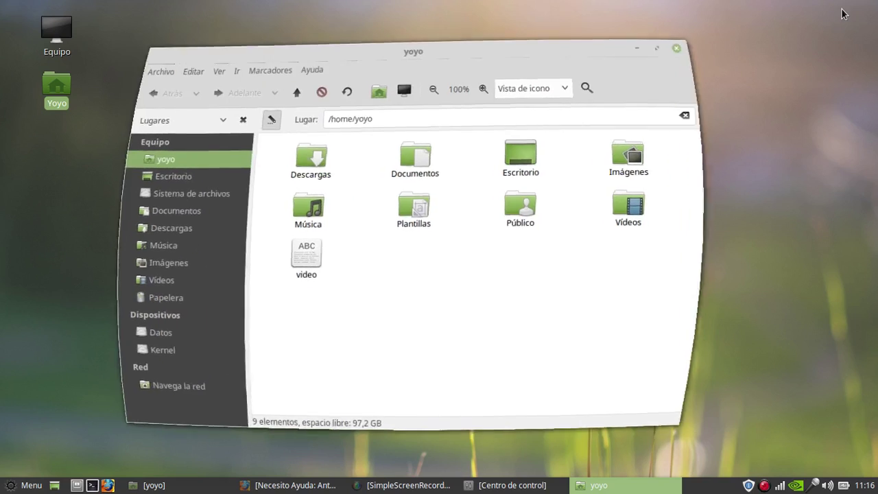
left_click(656, 54)
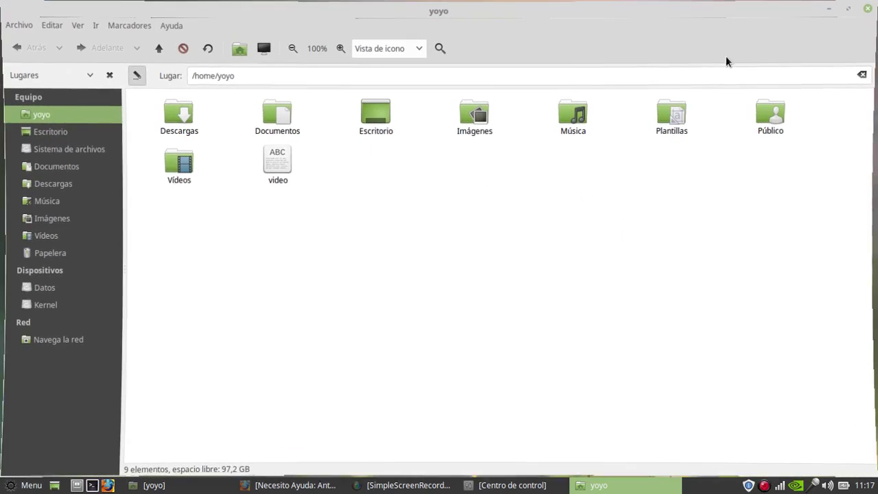
left_click(848, 9)
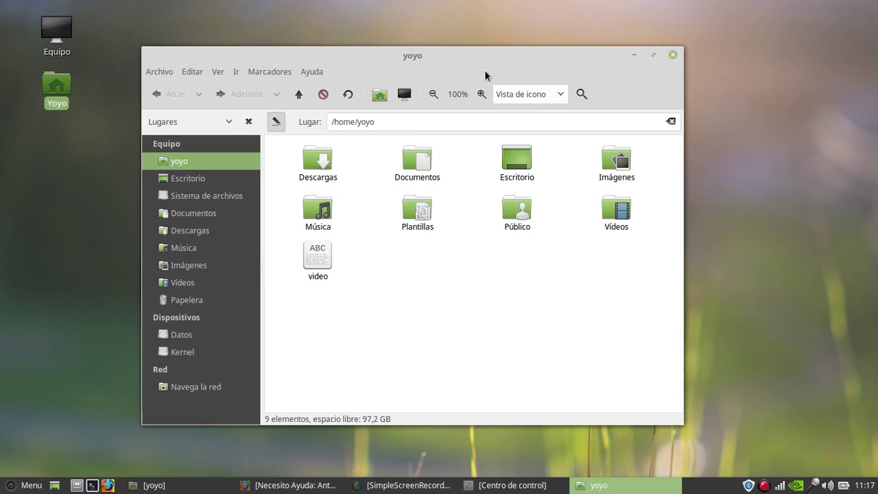
Test the window effects by moving, minimizing, restoring and maximizing the home folder window, and close it
left_click_drag(482, 59, 499, 55)
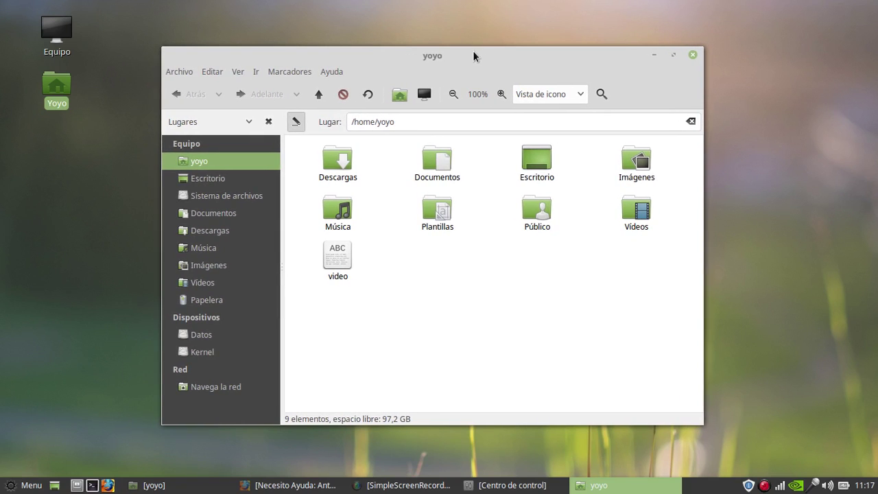
left_click(653, 56)
left_click(608, 486)
left_click(674, 55)
left_click(848, 9)
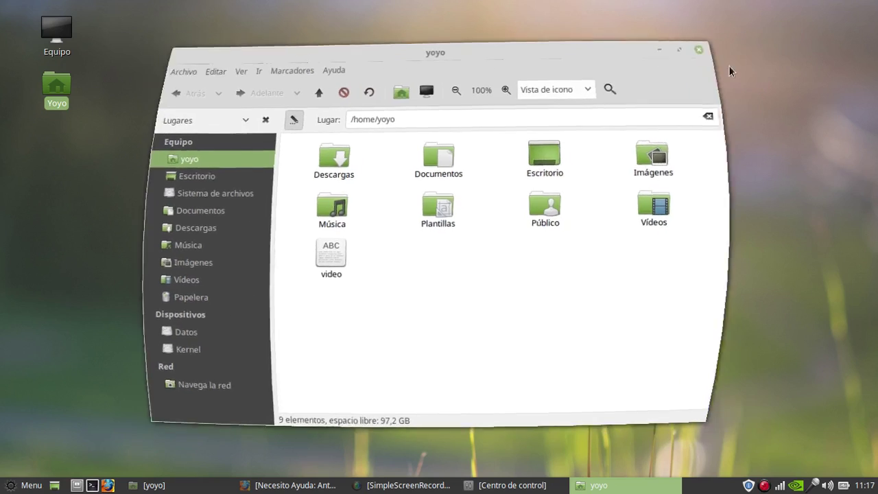
left_click_drag(503, 56, 467, 42)
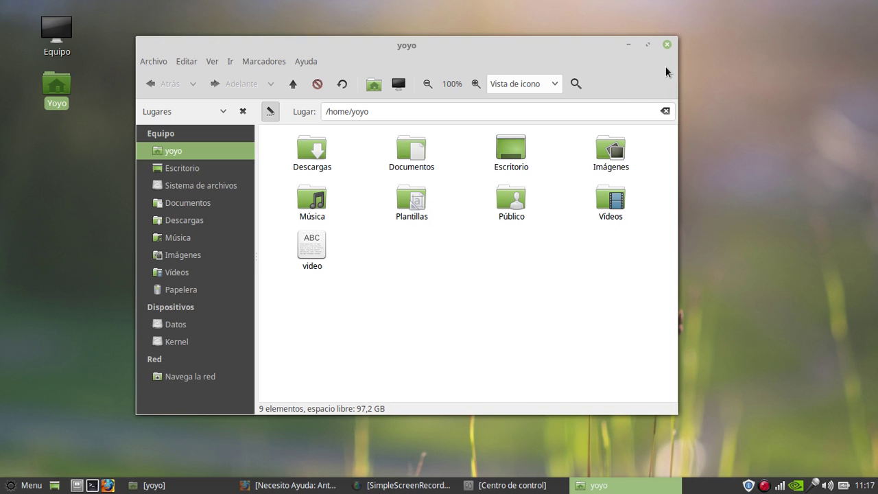
left_click(666, 44)
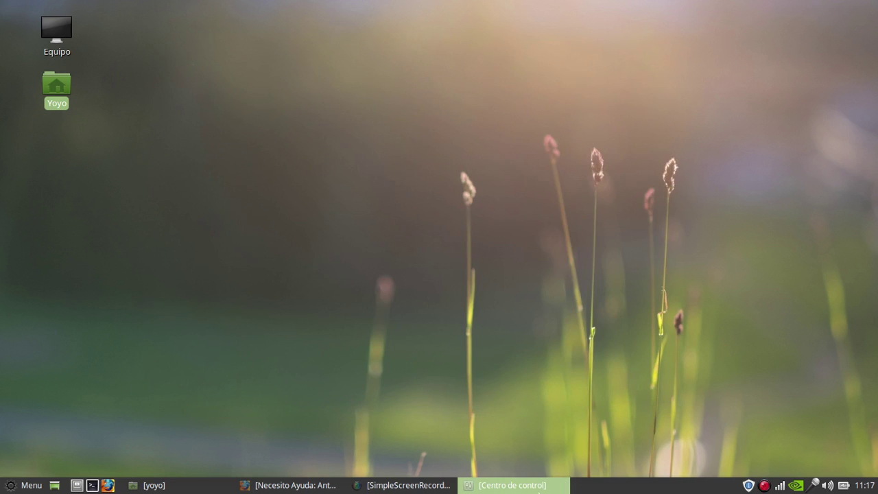
Reopen Configuración del escritorio from the Centro de control, set the window manager to Marco + Composición and close the settings
left_click(537, 487)
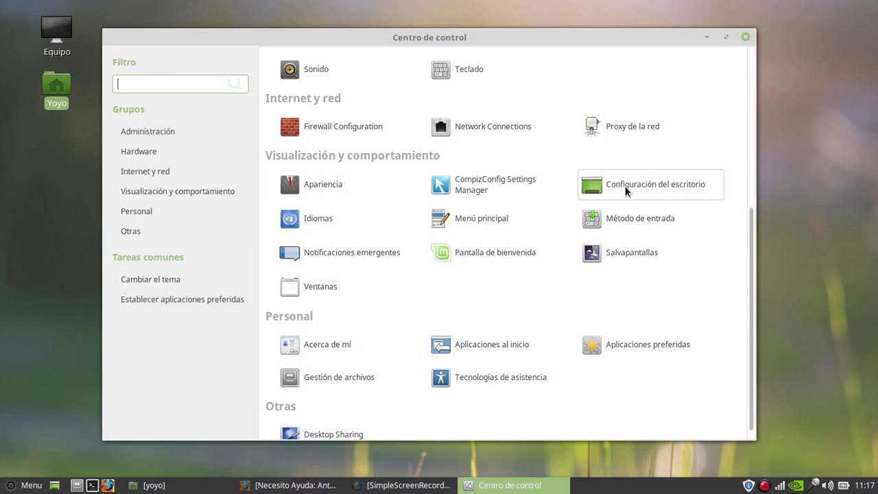
left_click(626, 192)
left_click(446, 195)
left_click(590, 146)
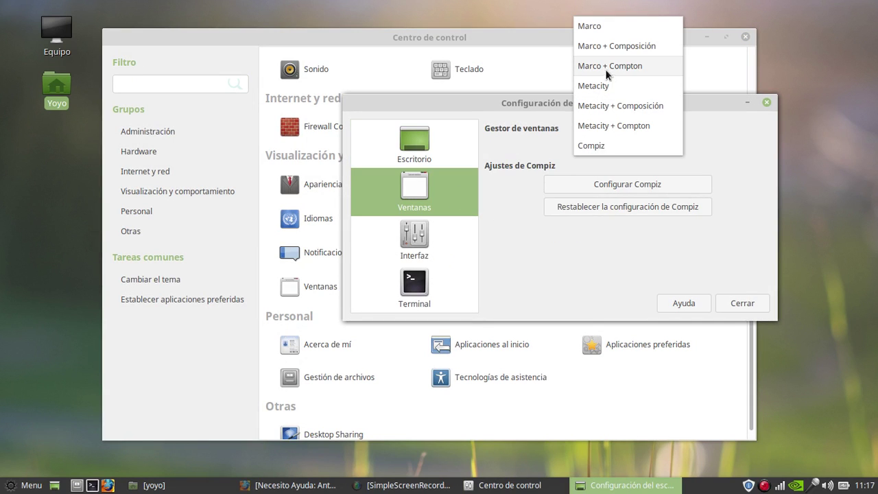
left_click(614, 48)
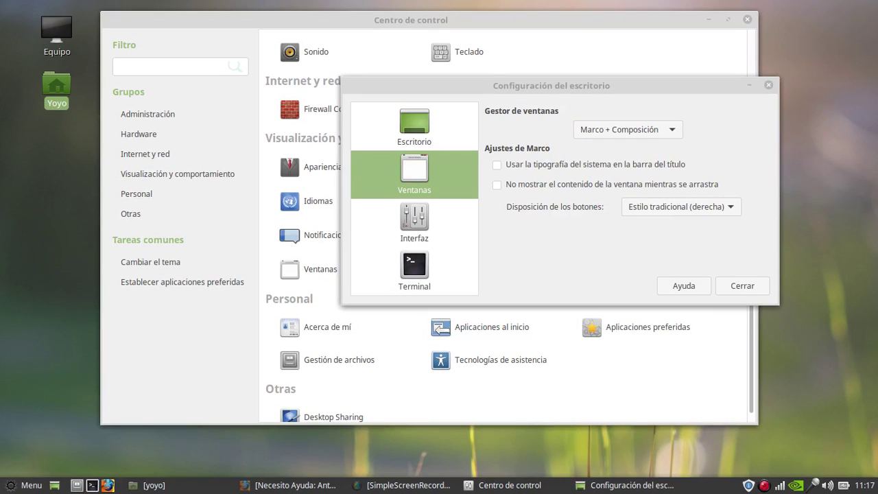
left_click(742, 286)
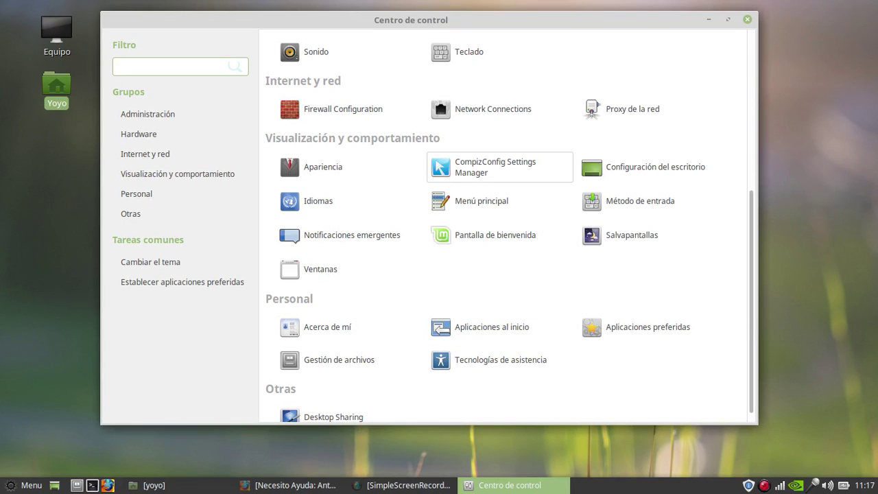
Open CompizConfig Settings Manager, accept the caution notice, review the General to Efectos plugins, and close it together with the Centro de control
left_click(500, 168)
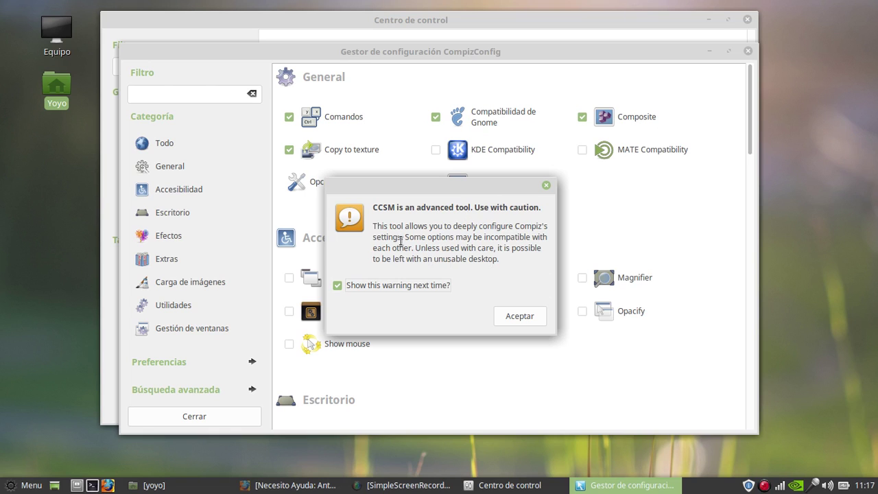
key("Return")
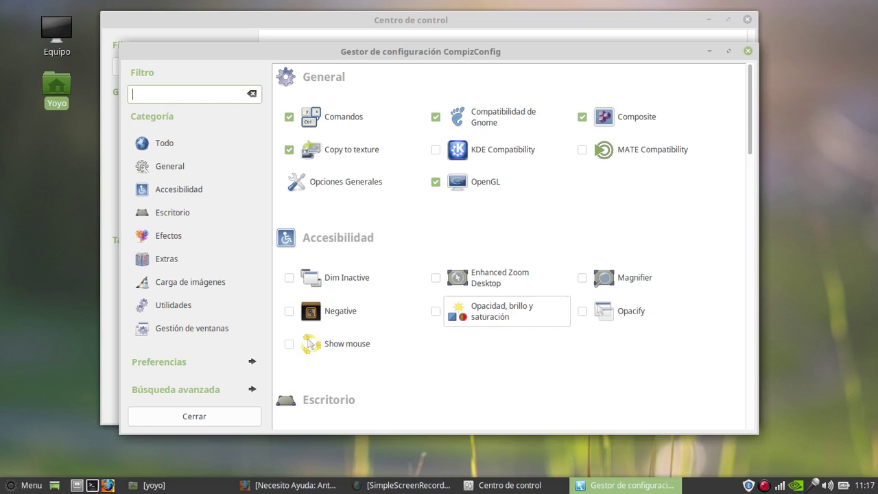
scroll(493, 295, "down", 5)
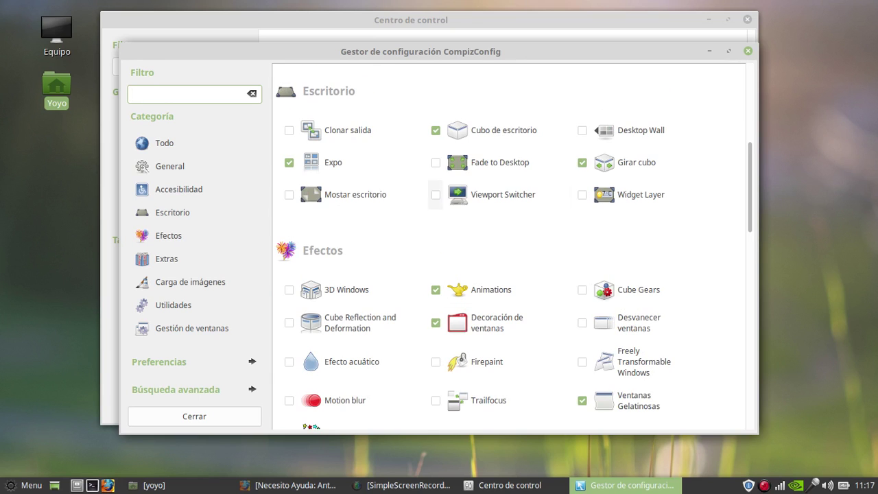
scroll(507, 276, "down", 7)
scroll(508, 267, "up", 12)
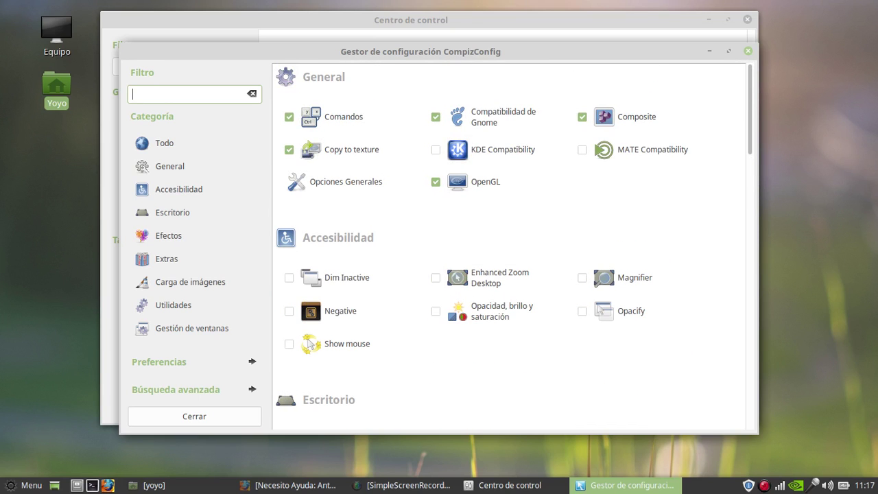
left_click(748, 51)
left_click_drag(485, 20, 465, 21)
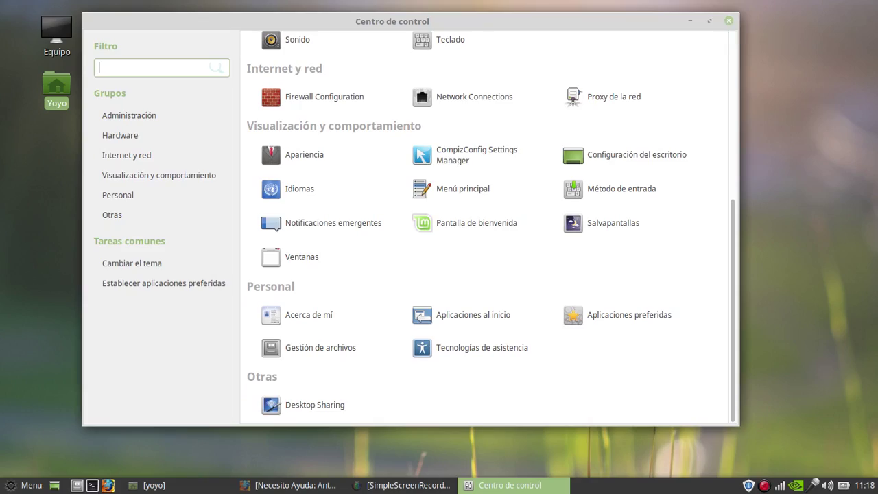
left_click(728, 20)
Return to the Antergos kernel panic blog post in Firefox, review it from the title to the last comment, and minimize the browser
left_click(288, 485)
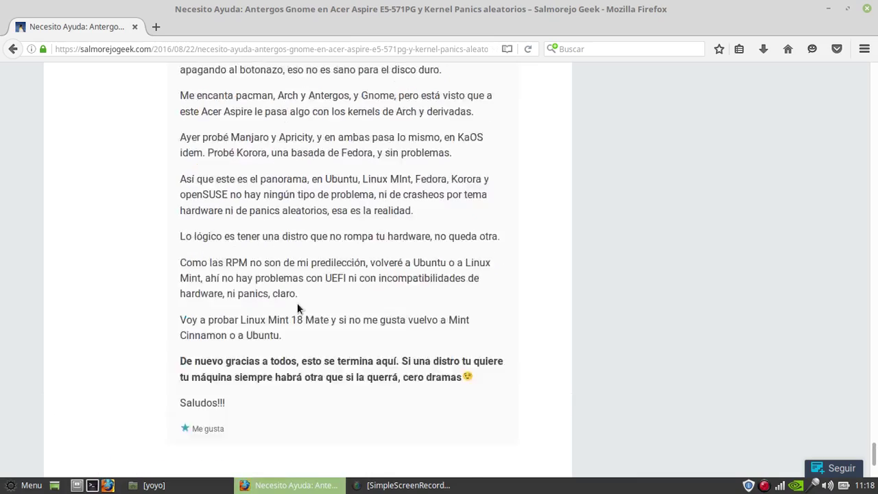
scroll(297, 304, "up", 5)
left_click_drag(873, 446, 861, 82)
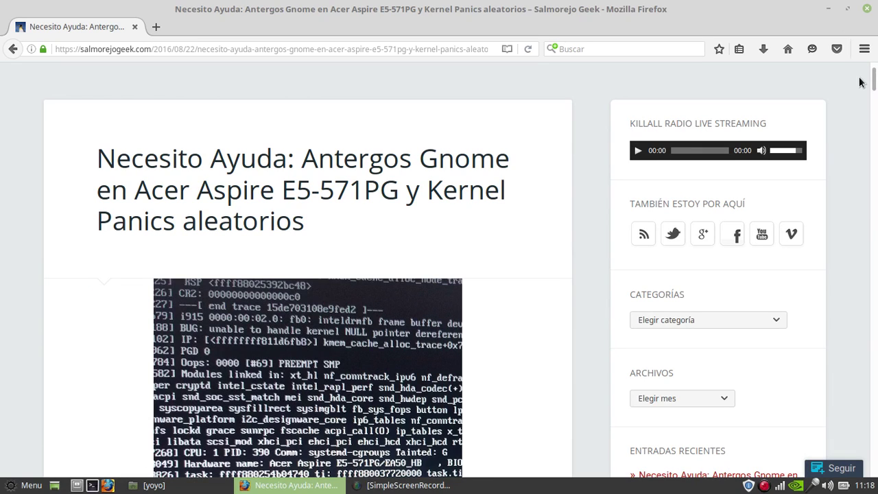
left_click_drag(872, 82, 873, 464)
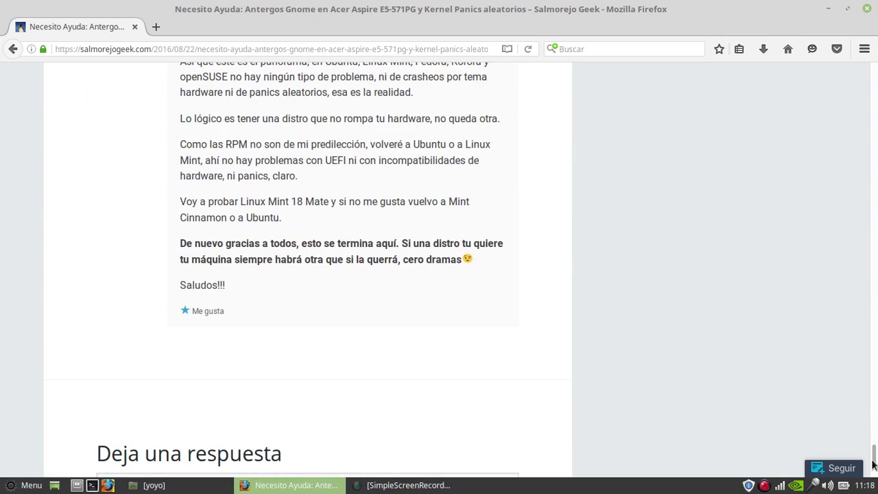
scroll(621, 207, "up", 4)
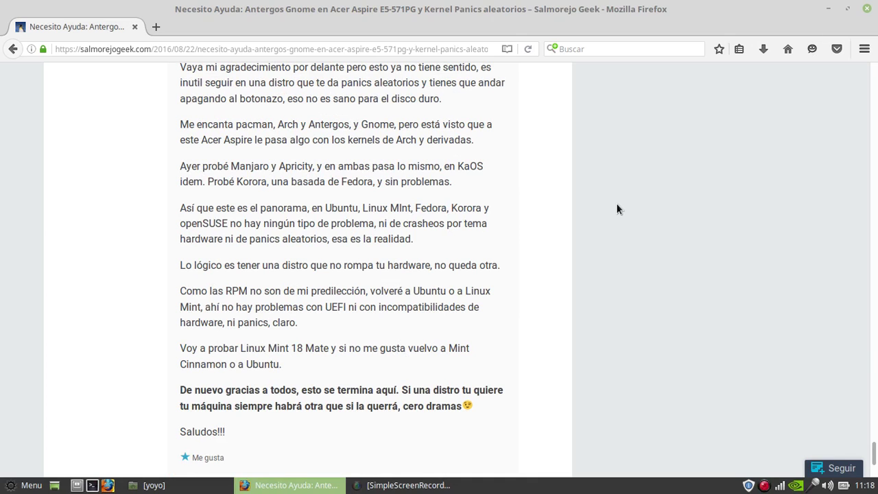
scroll(597, 173, "up", 4)
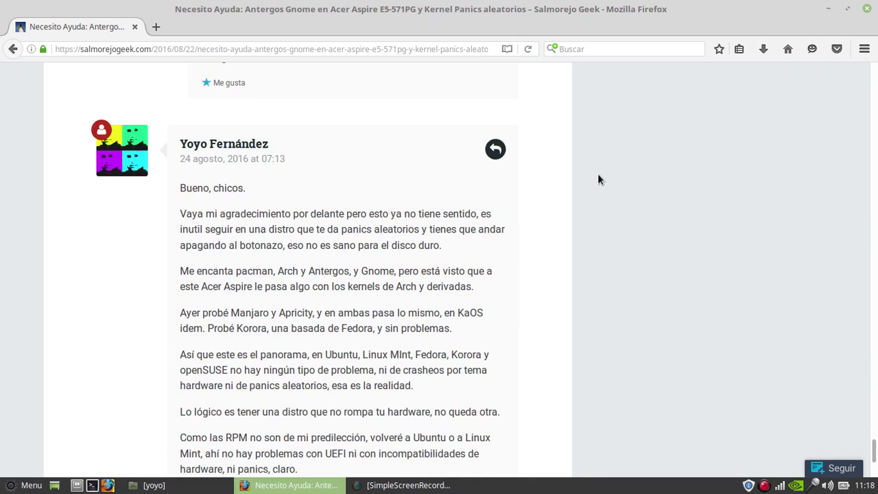
scroll(597, 173, "down", 2)
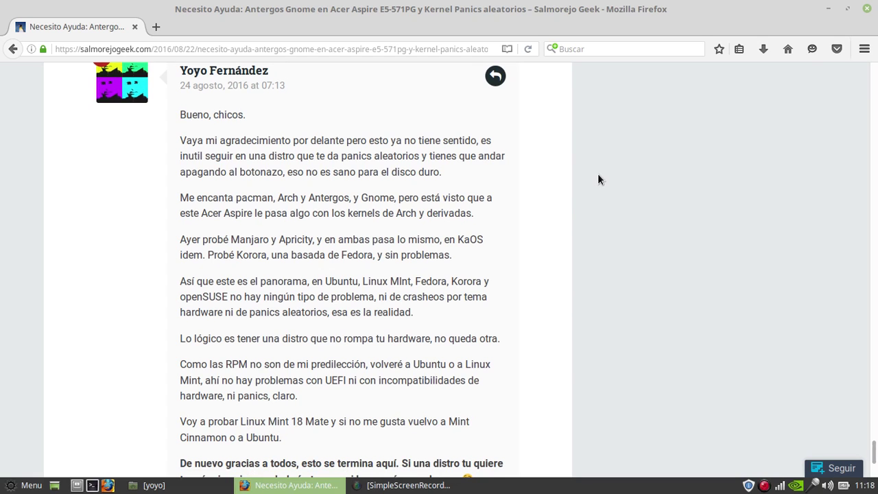
left_click(828, 9)
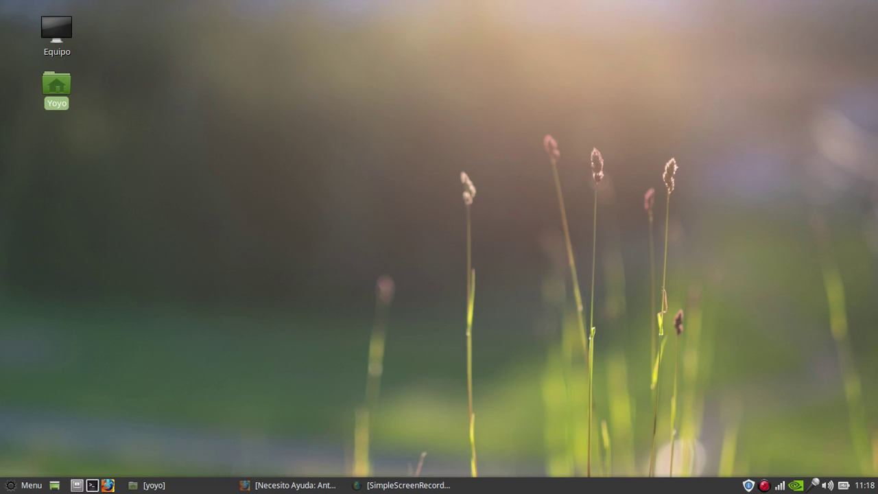
Switch from the desktop to the SimpleScreenRecorder window to show the recording controls
double_click(56, 84)
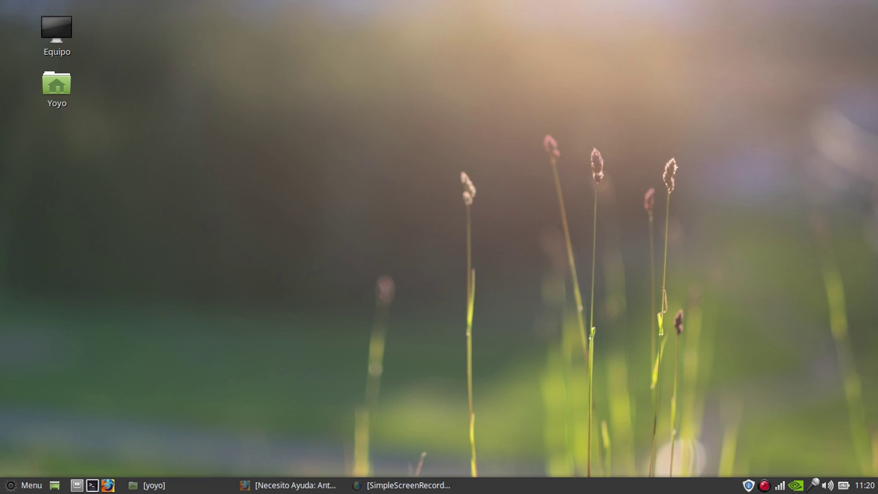
left_click(401, 485)
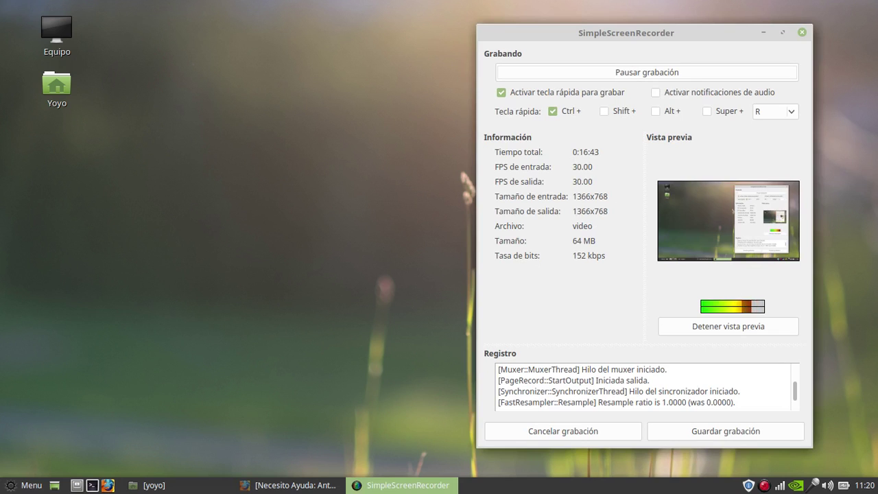